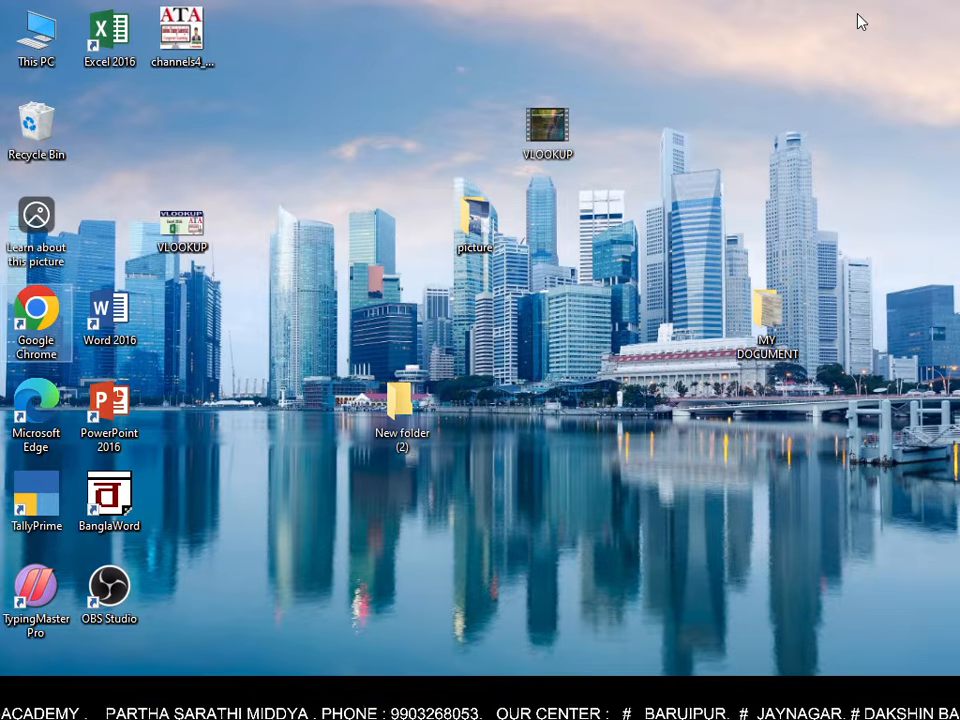
Switch to Google Chrome with the personal profile and search Google for "download tally prime"
double_click(35, 307)
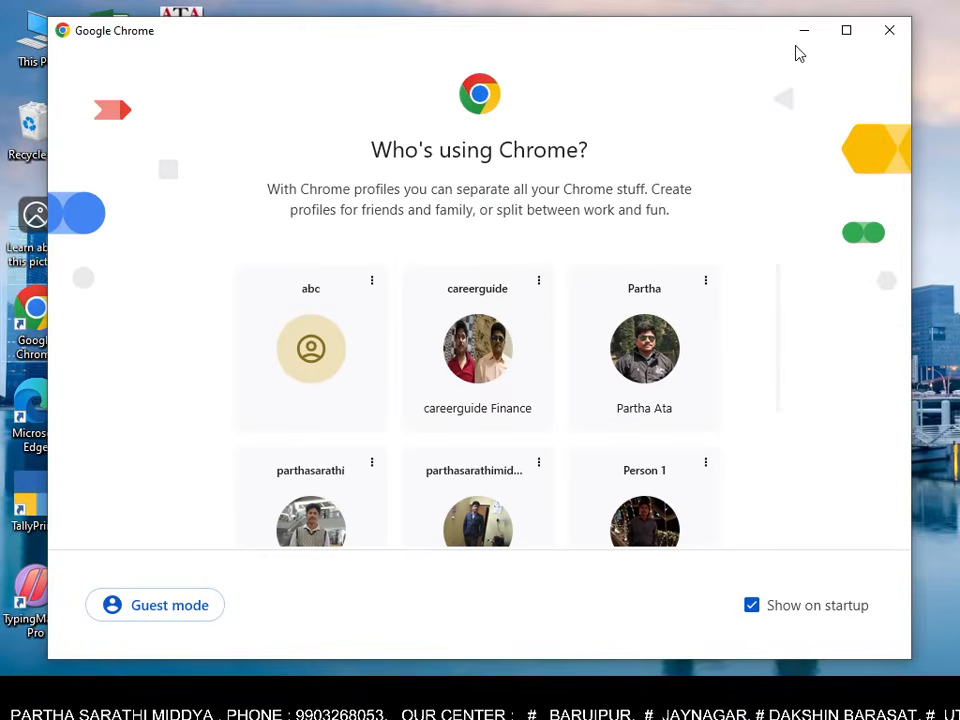
left_click(626, 395)
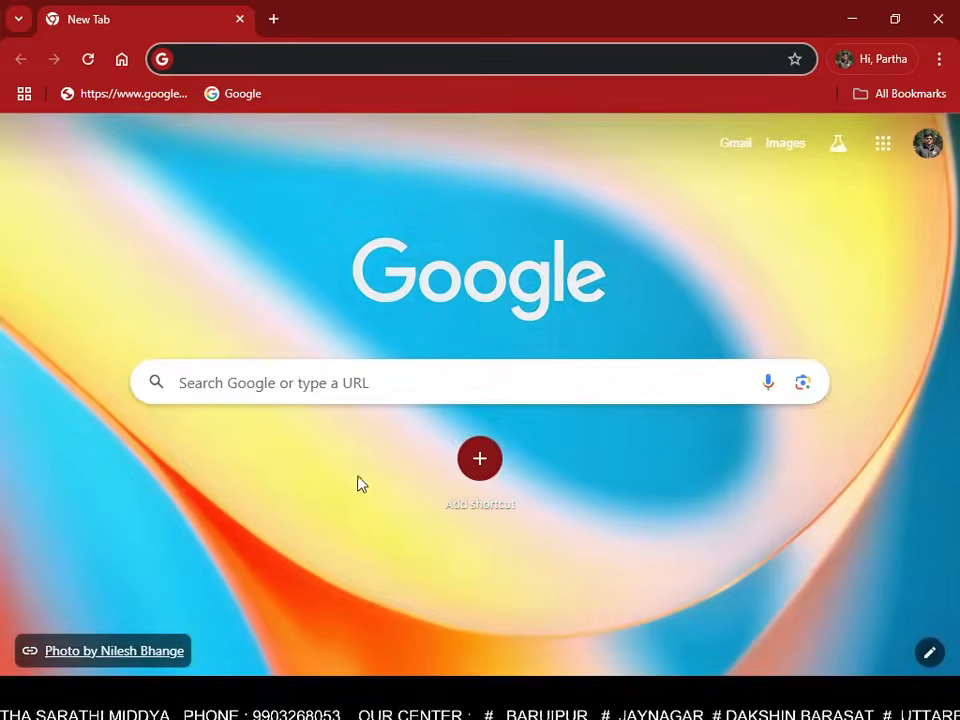
left_click(189, 383)
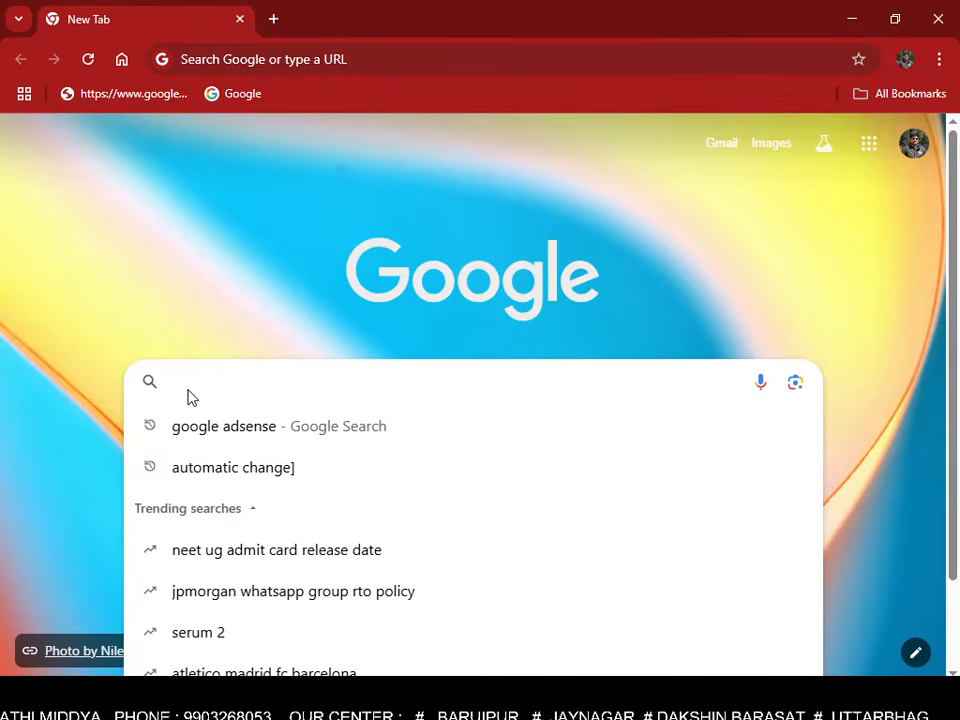
type("downl")
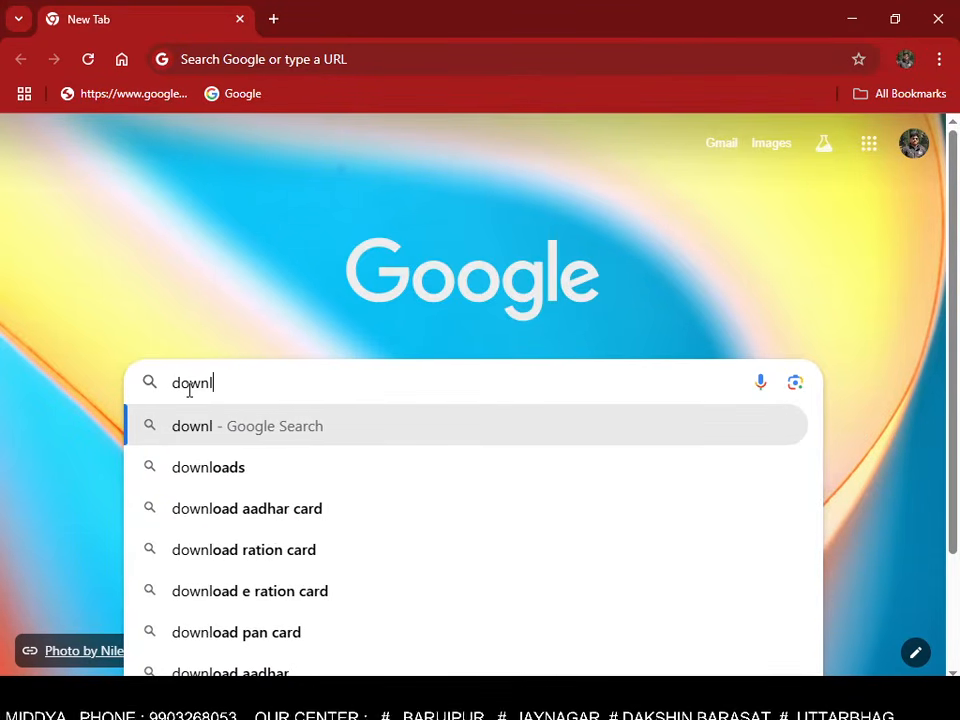
type("oad ta")
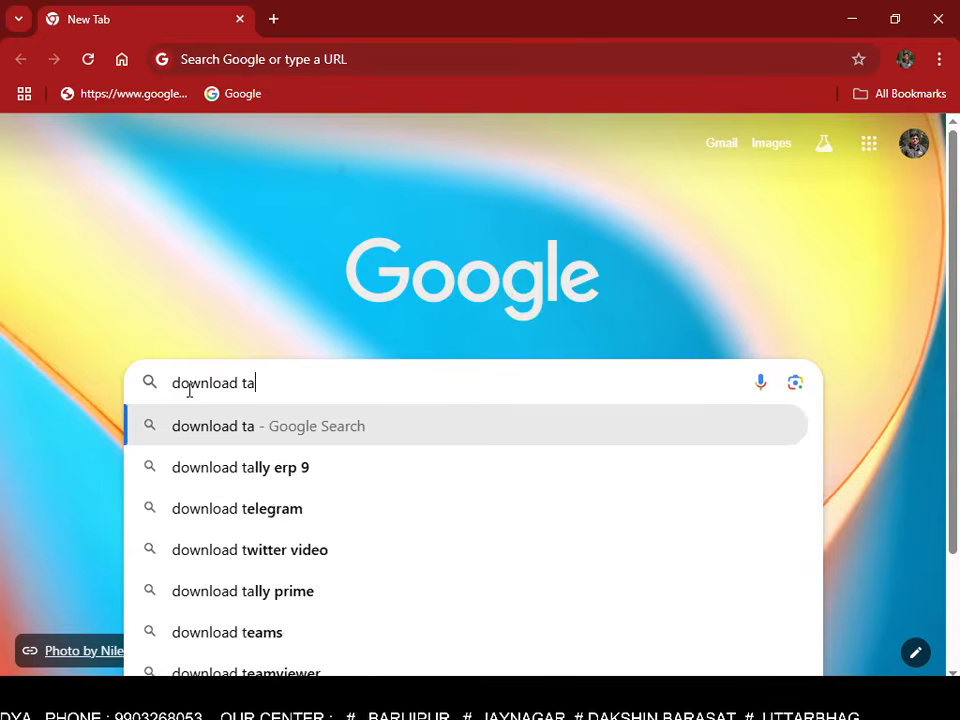
type("lly prime")
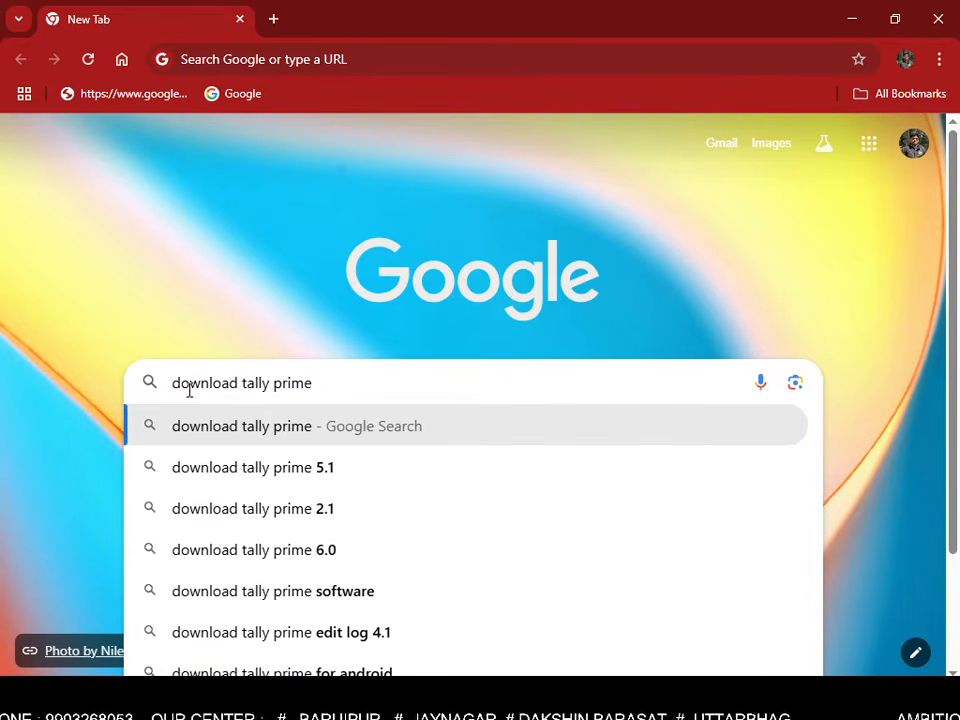
left_click(212, 433)
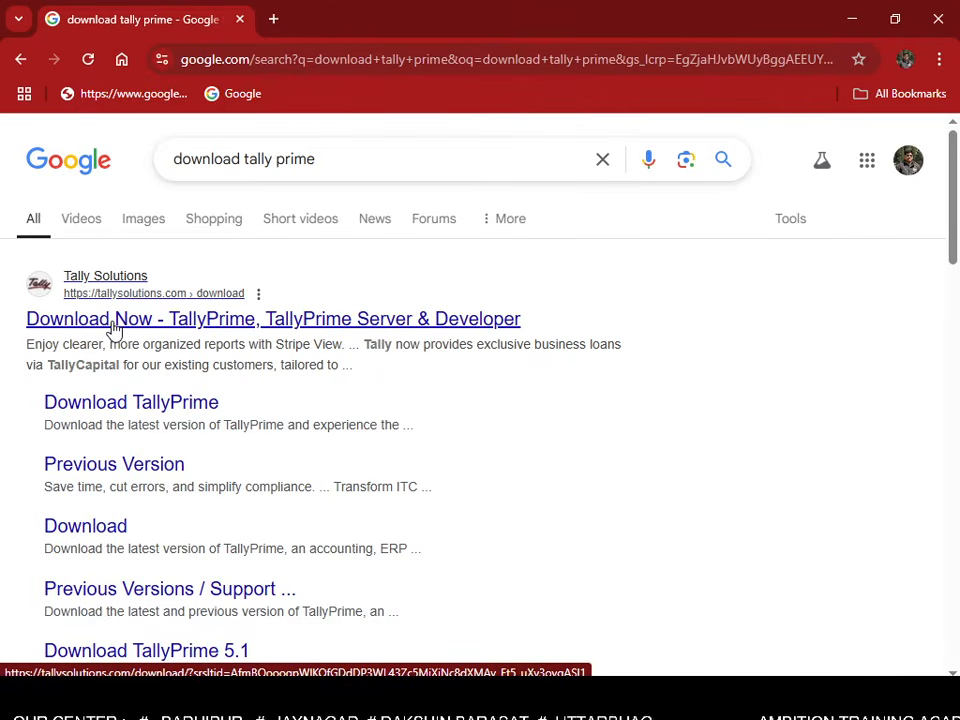
Download the TallyPrime Rel 5.1 installer from the Tally Solutions download page, using the regular edition rather than Edit Log
left_click(115, 319)
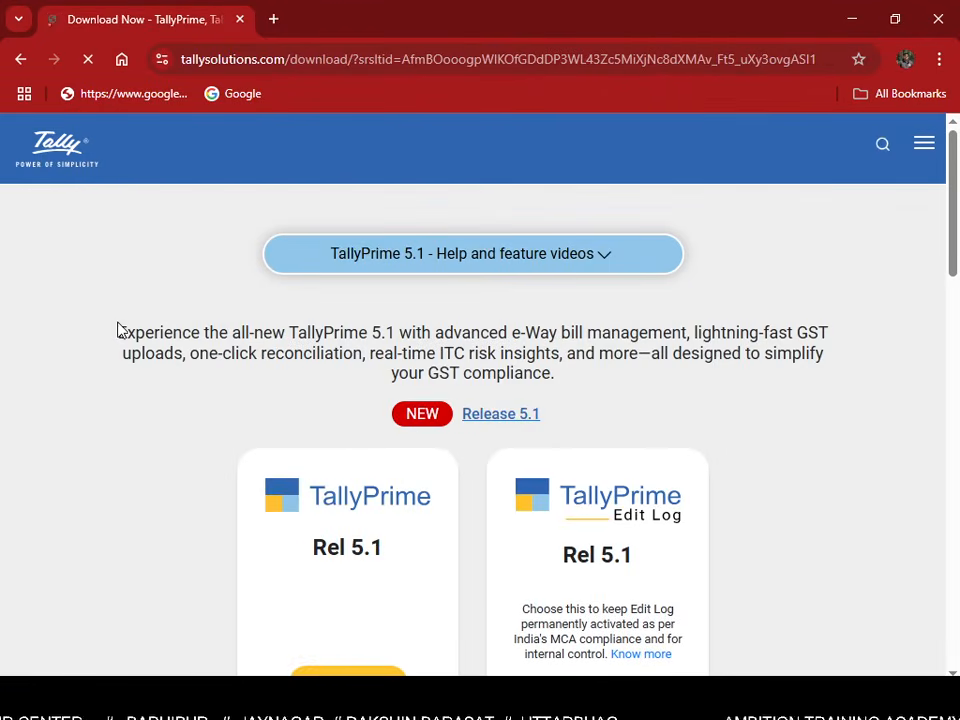
scroll(420, 437, "down", 1)
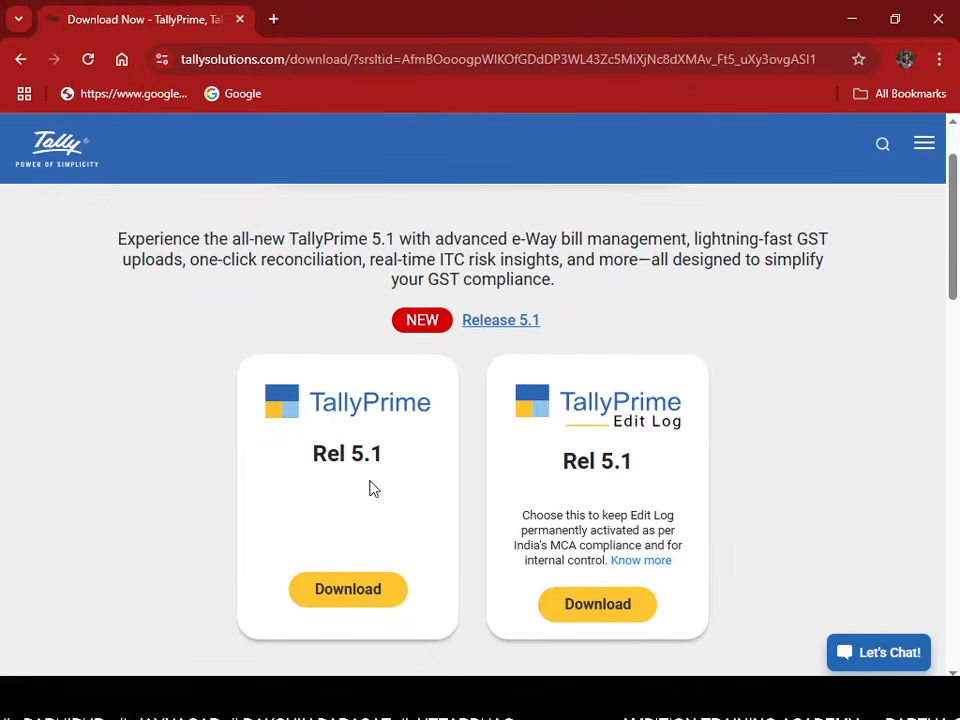
left_click(370, 607)
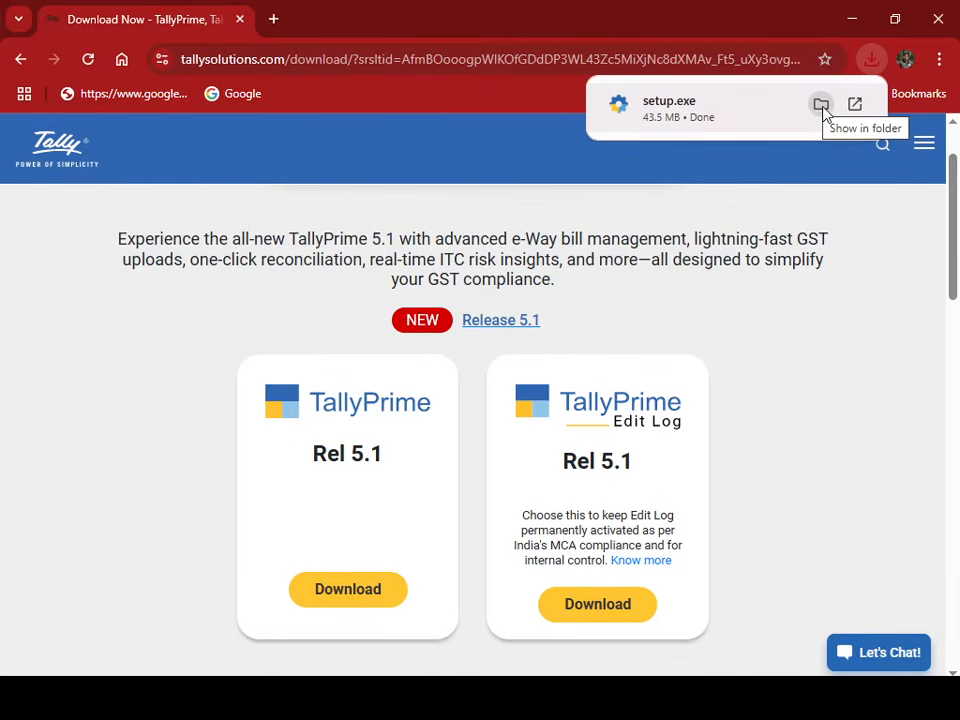
Show the downloaded setup file in its folder, run it and install TallyPrime at the default application path
left_click(821, 106)
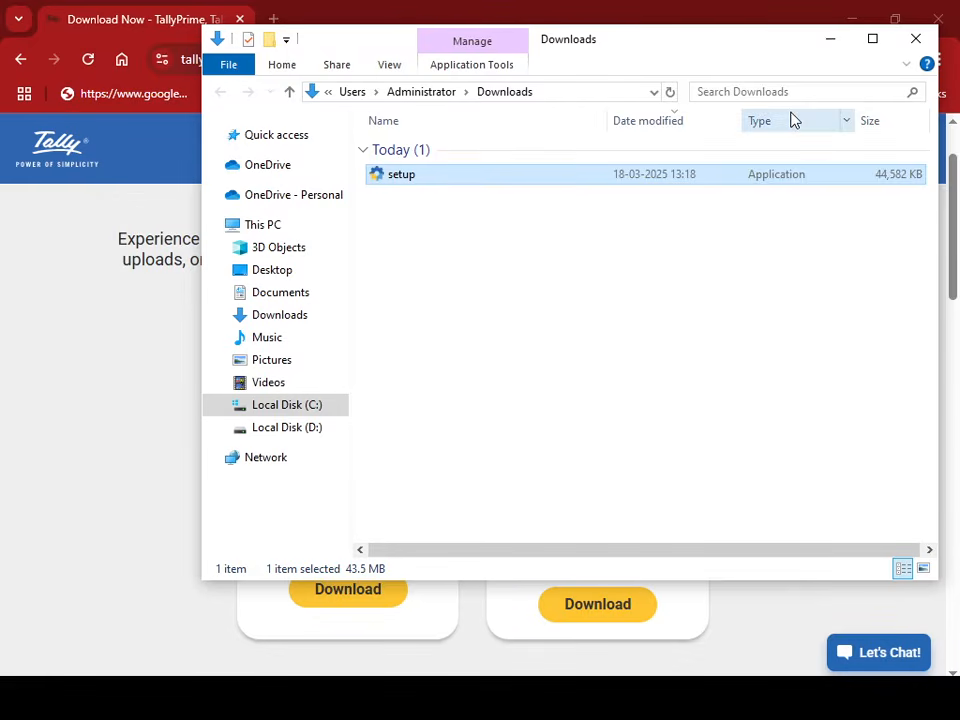
left_click(873, 40)
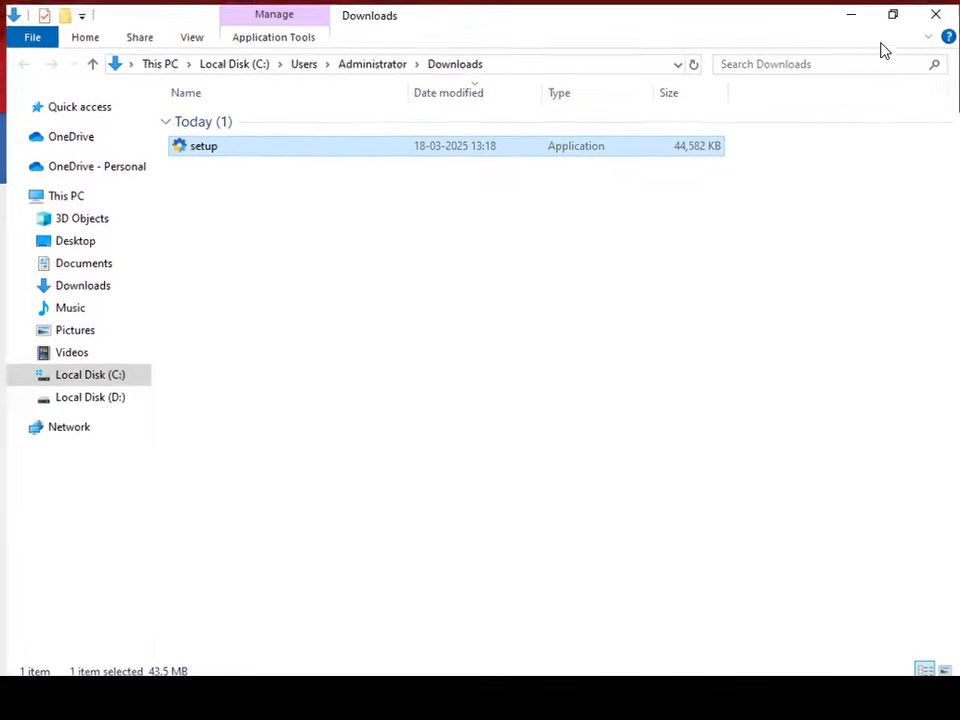
double_click(176, 146)
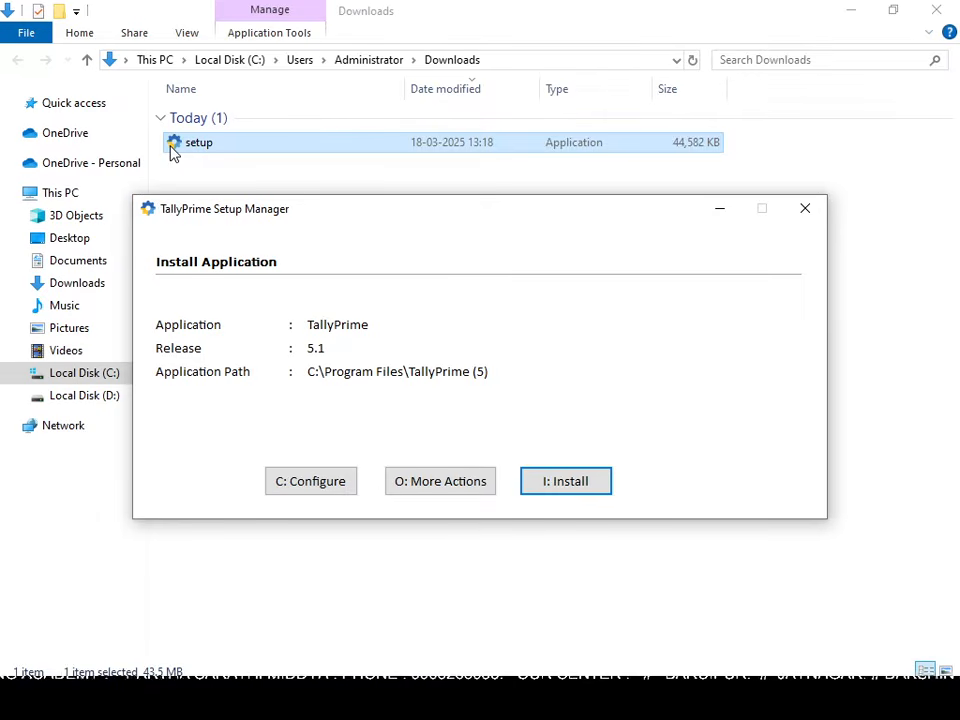
left_click(566, 484)
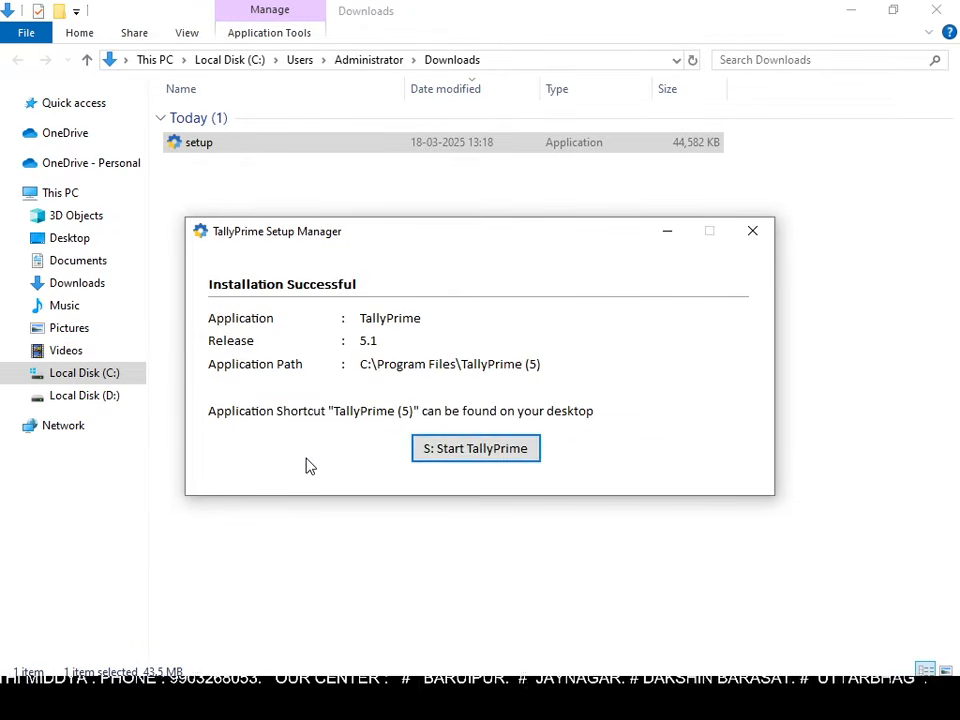
Start TallyPrime, dismiss the firewall alert, accept the default startup settings and choose the free educational mode
left_click(505, 455)
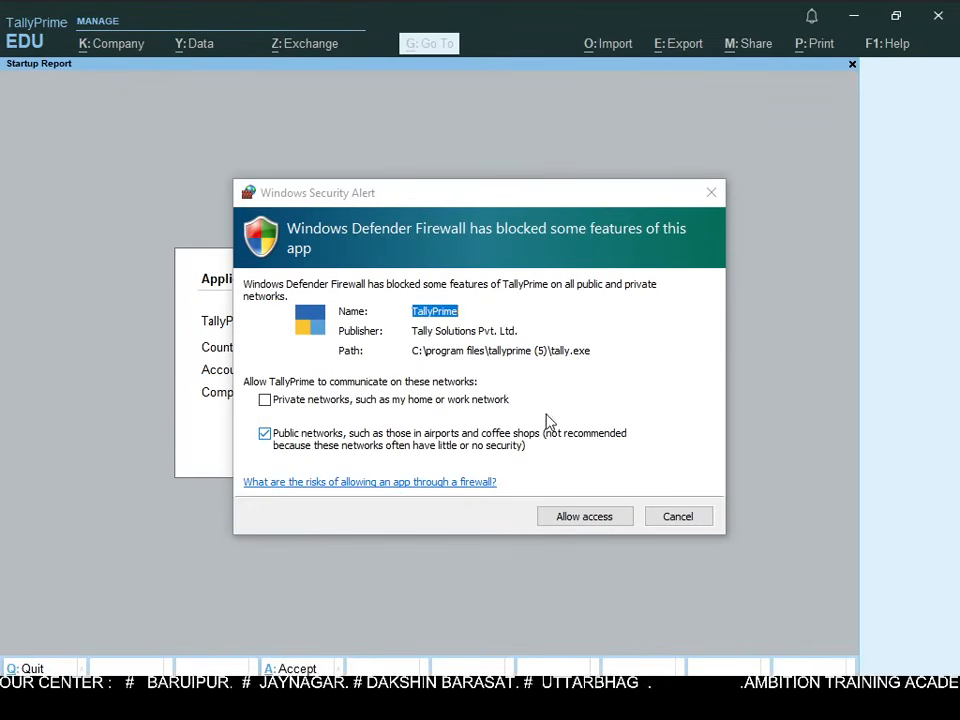
left_click(684, 519)
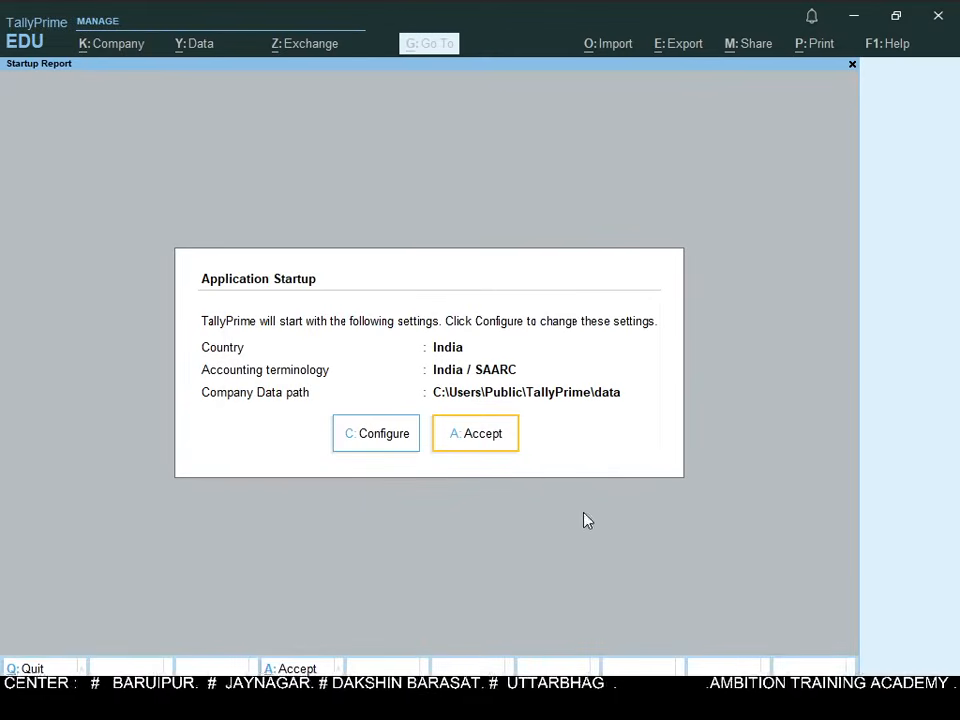
left_click(483, 434)
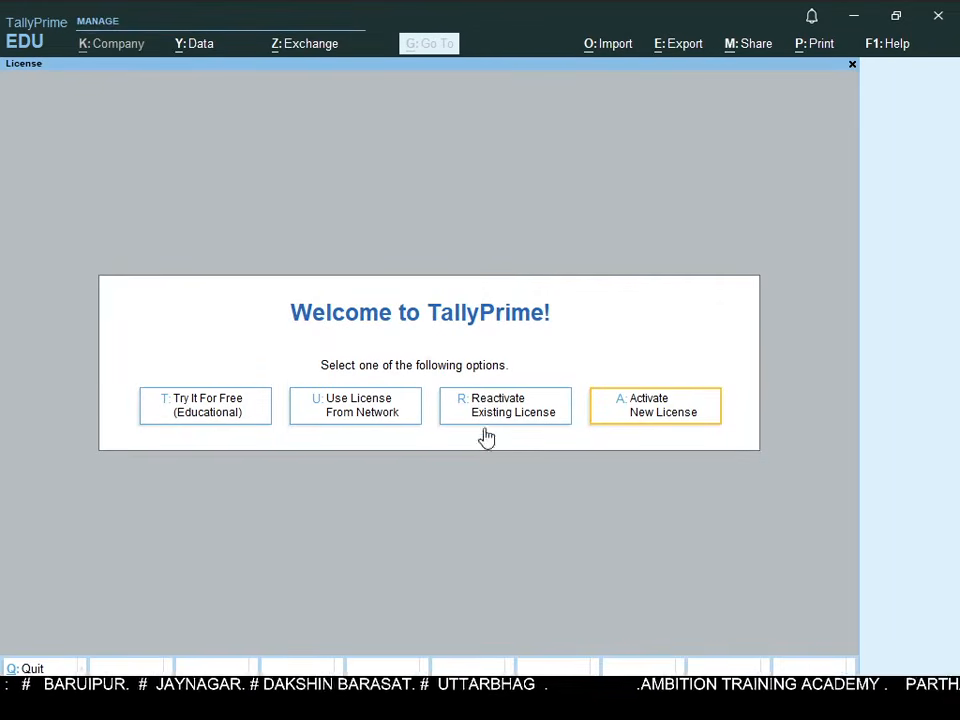
left_click(207, 418)
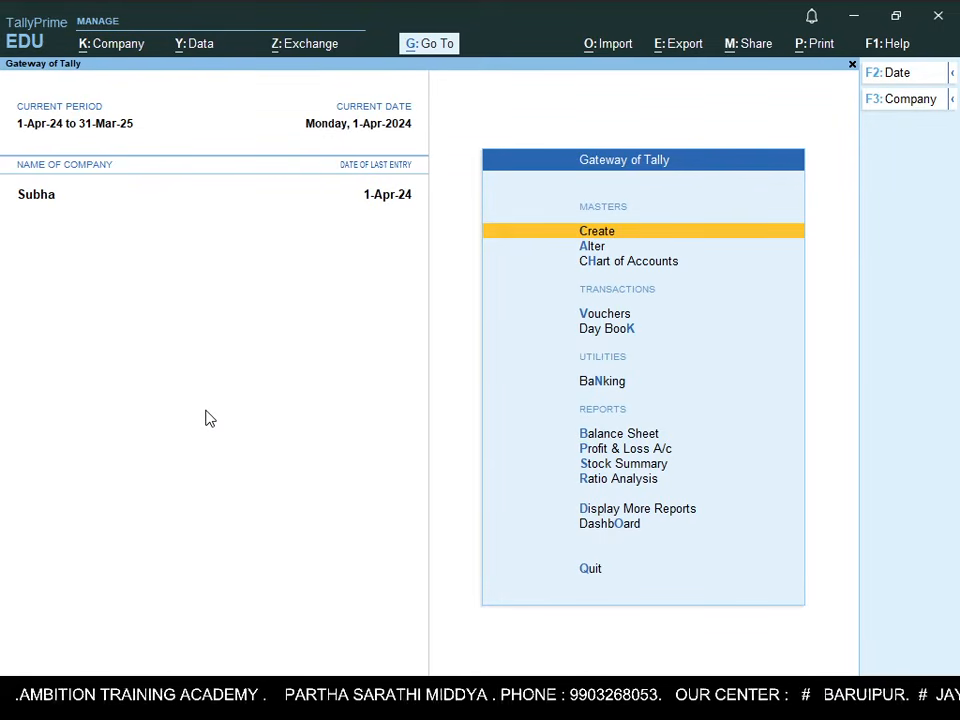
Start creating a new company and enter Ata Company as its name
key("F3")
key("Up")
key("Up")
key("Up")
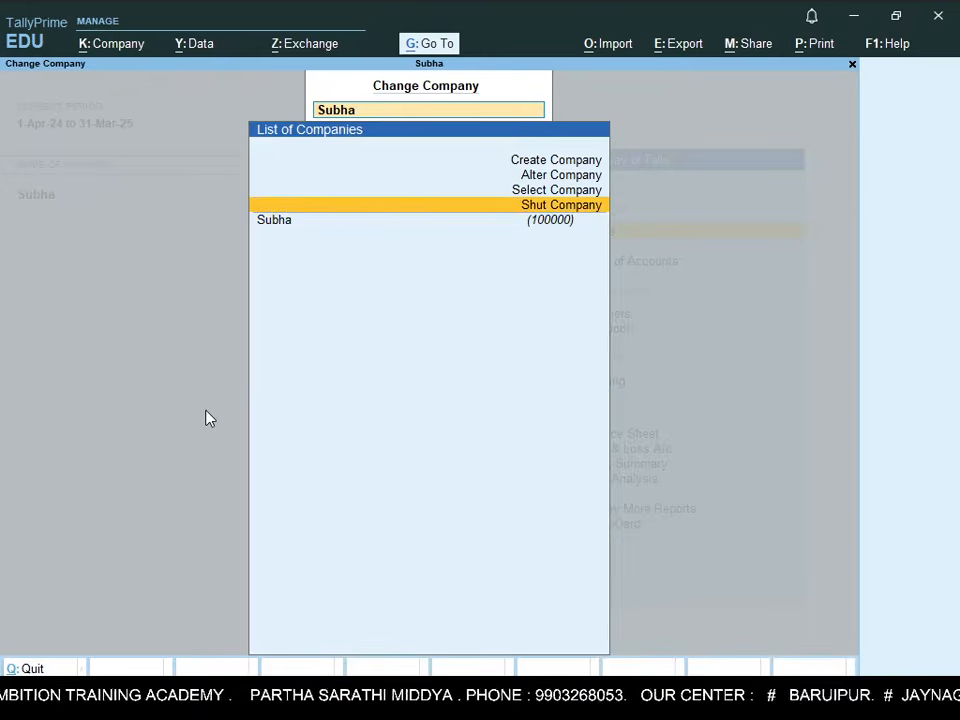
key("Up")
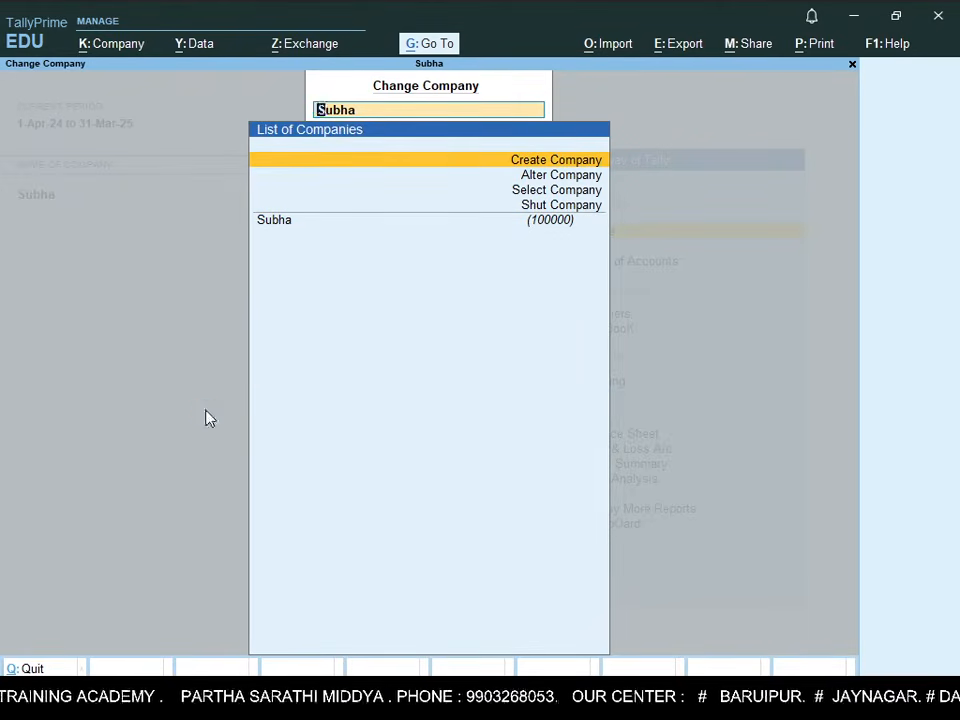
key("Return")
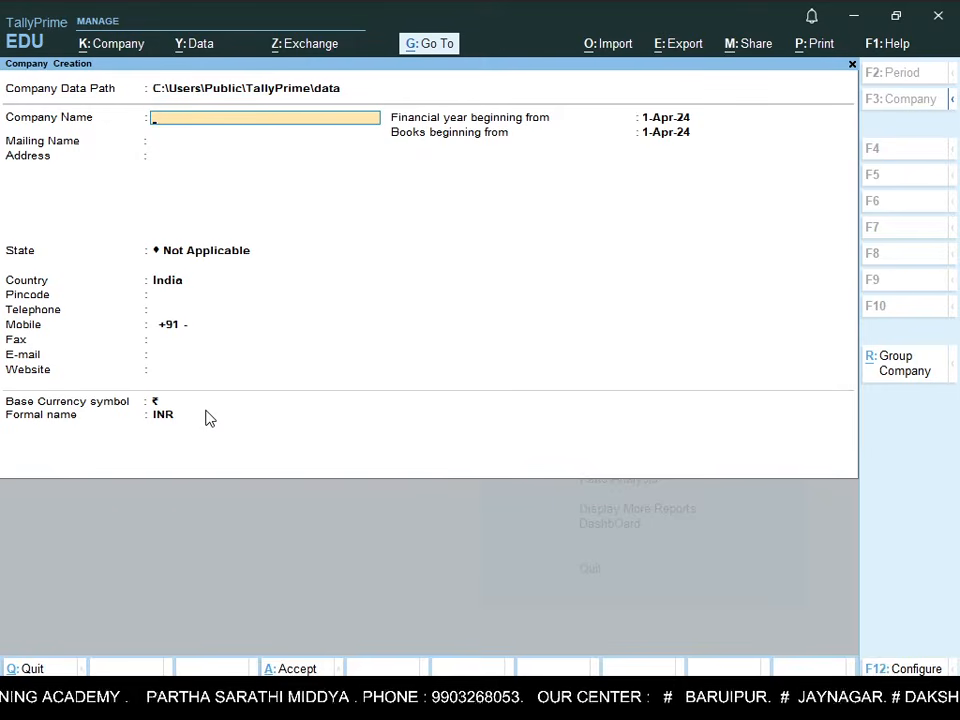
type("Ata")
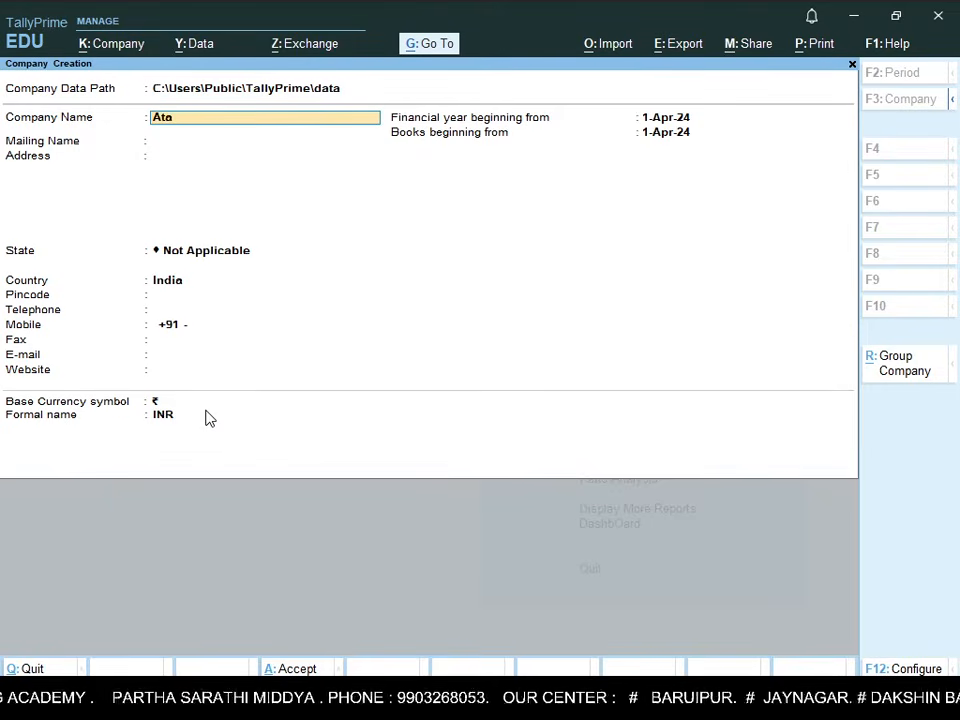
type(" Company")
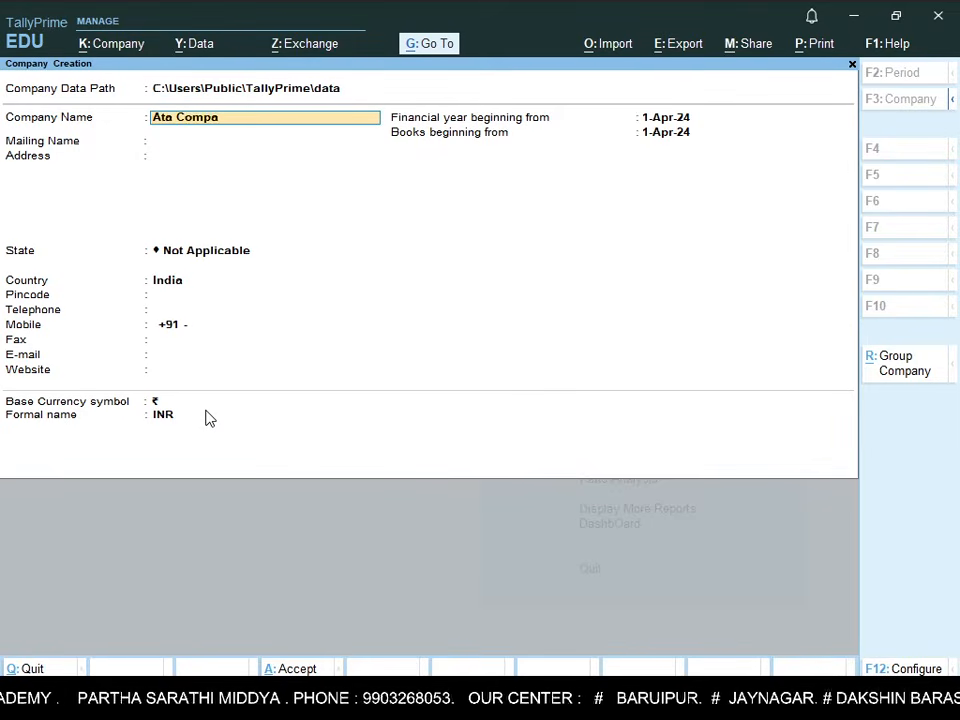
Keep the mailing name and India as country, leave the address blank, and set the state to West Bengal
key("Return")
key("Return")
key("Return")
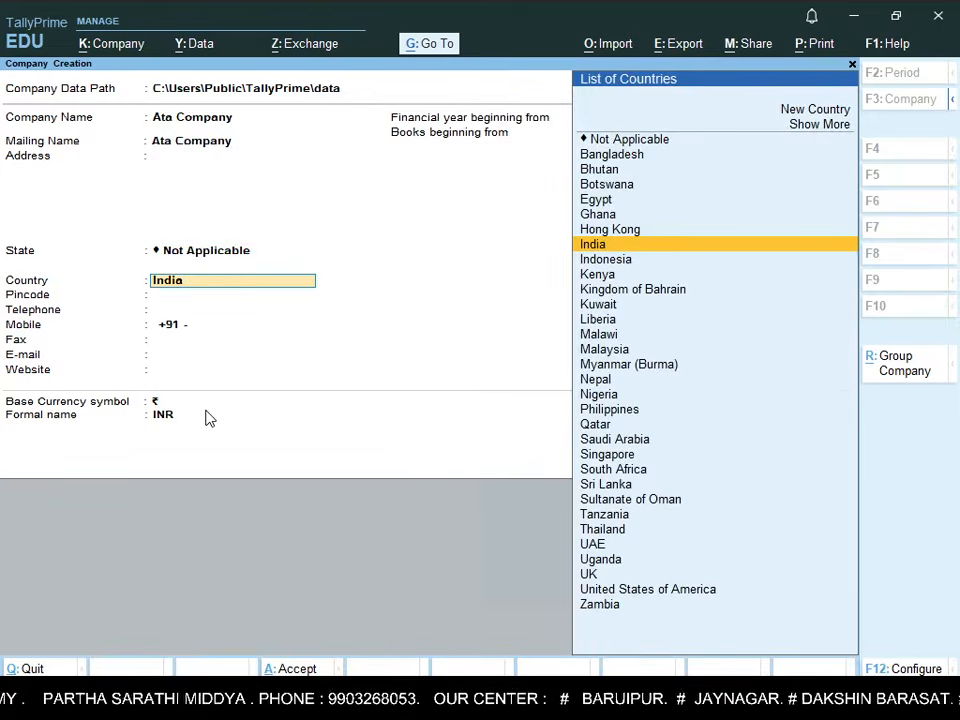
key("Return")
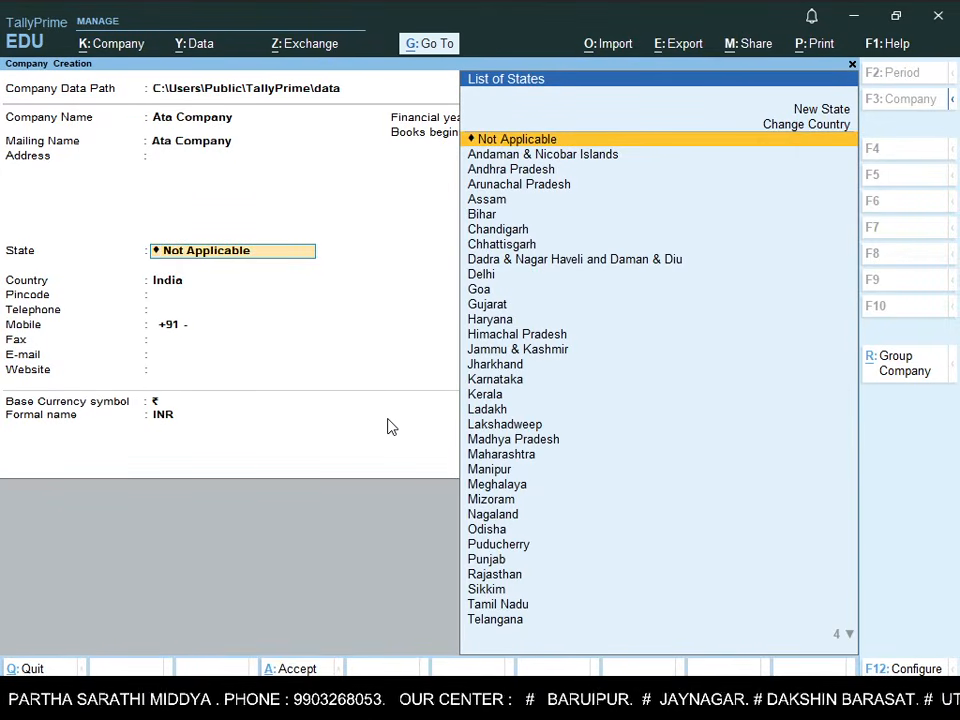
type("W")
key("Return")
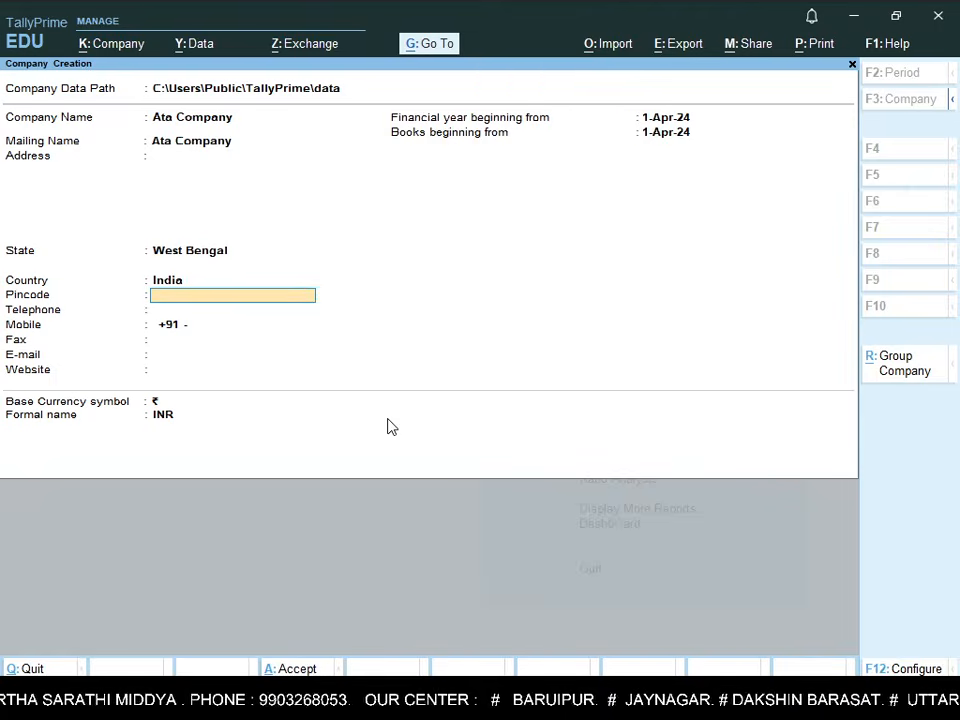
Leave the company's contact fields blank, keep the ₹ symbol and INR as base currency, and save the new company
key("Return")
key("Return")
key("Return")
key("Return")
key("Return")
key("Return")
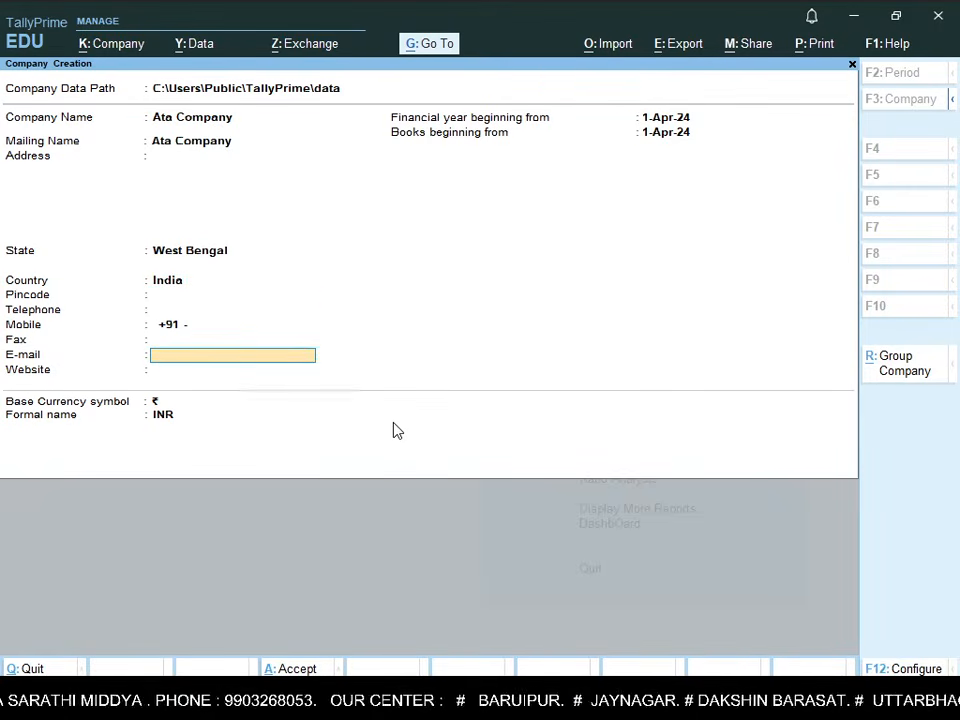
key("Return")
key("Return")
key("Return")
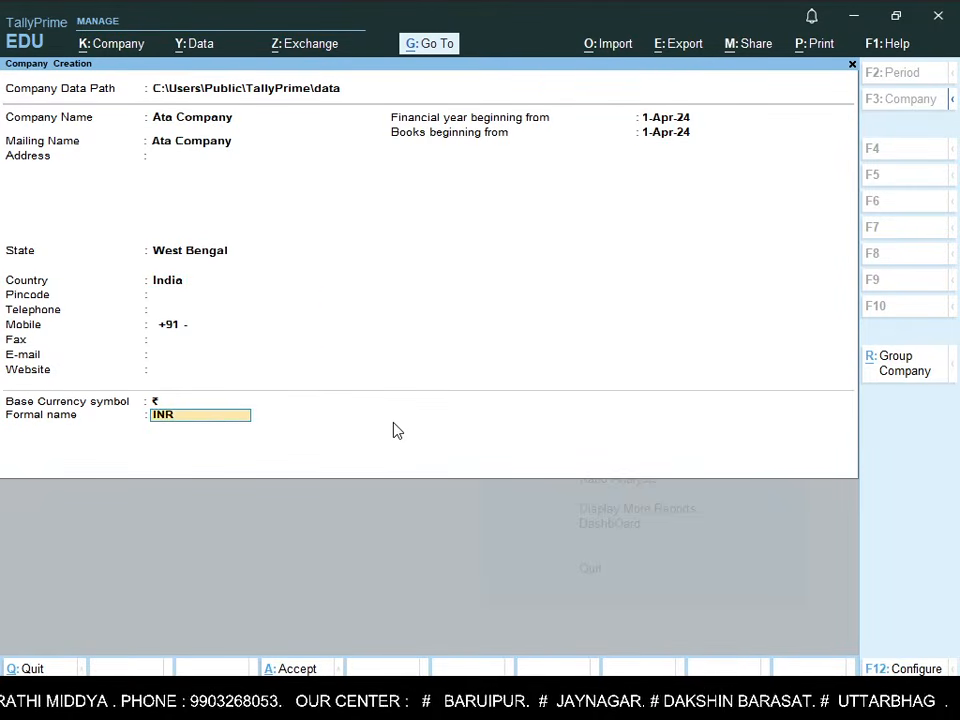
key("Return")
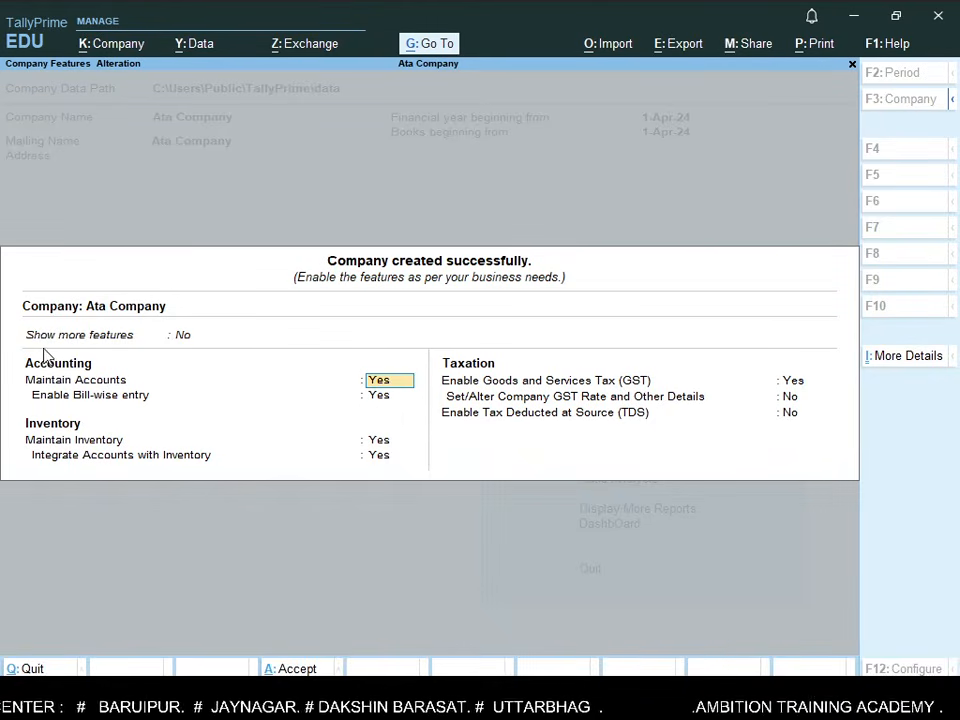
Set both Show more features and Show all features to Yes for Ata Company
left_click(176, 340)
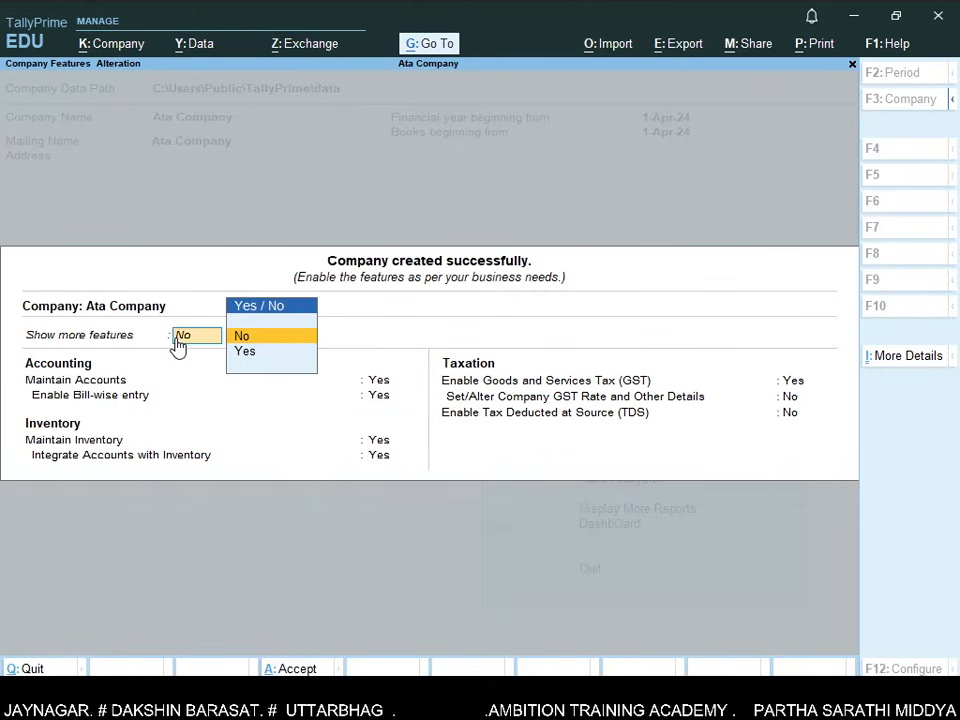
key("Down")
key("Return")
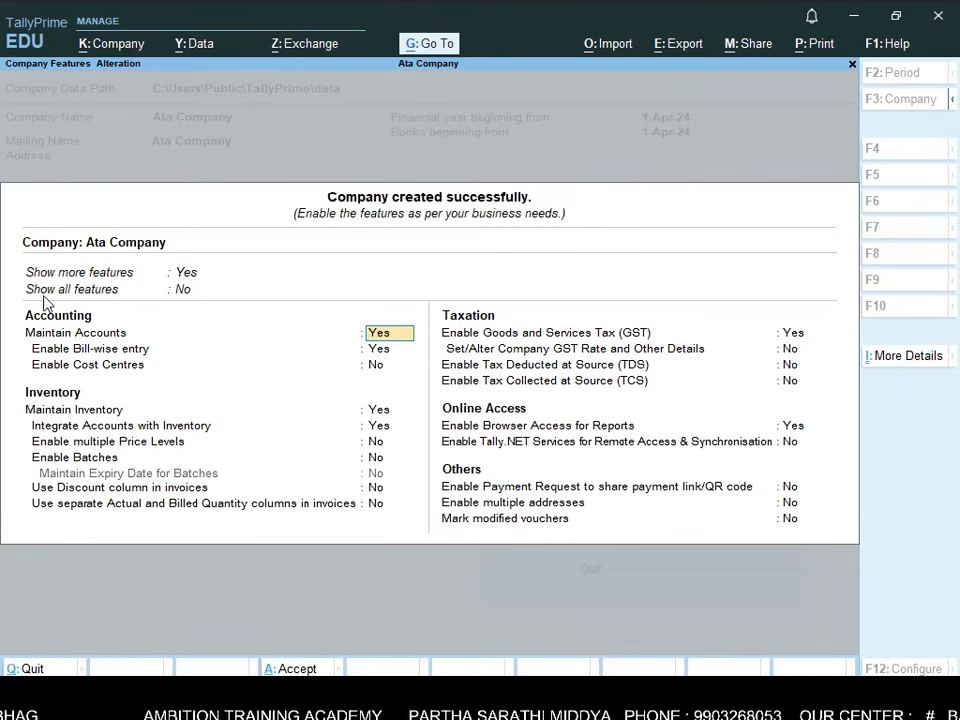
left_click(96, 290)
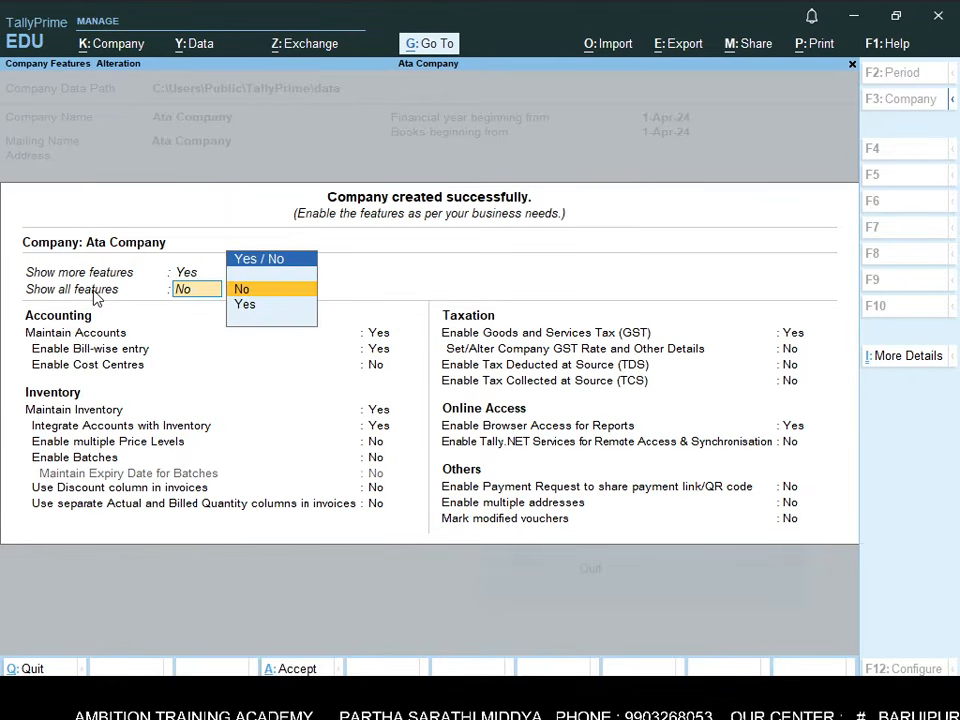
key("Down")
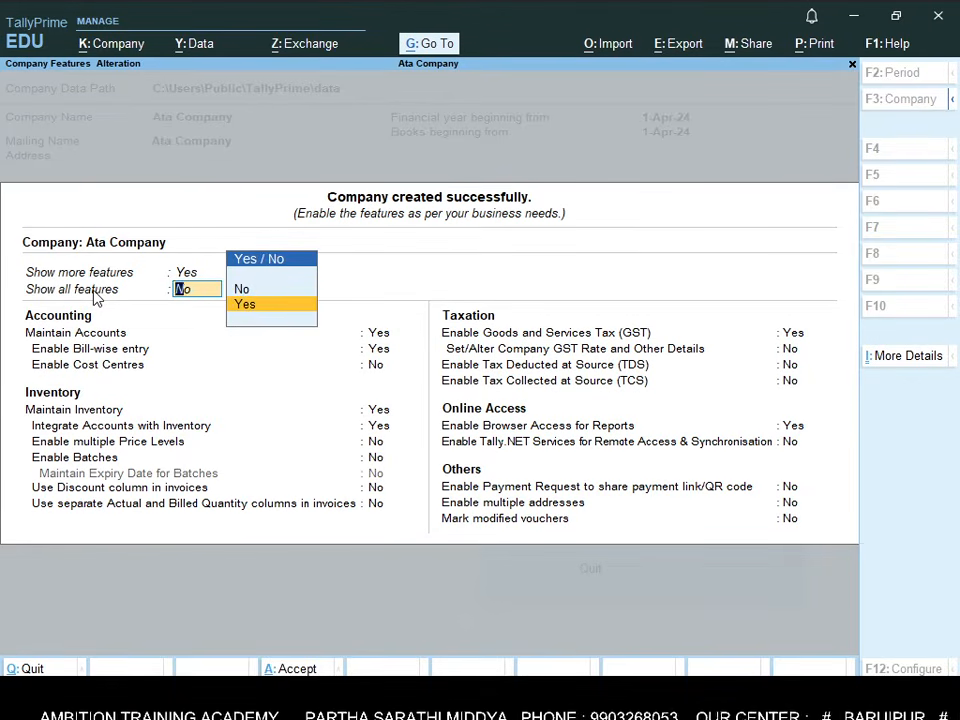
key("Return")
Go through Ata Company's accounting and inventory features, keeping their existing settings
key("Down")
key("Down")
key("Down")
key("Down")
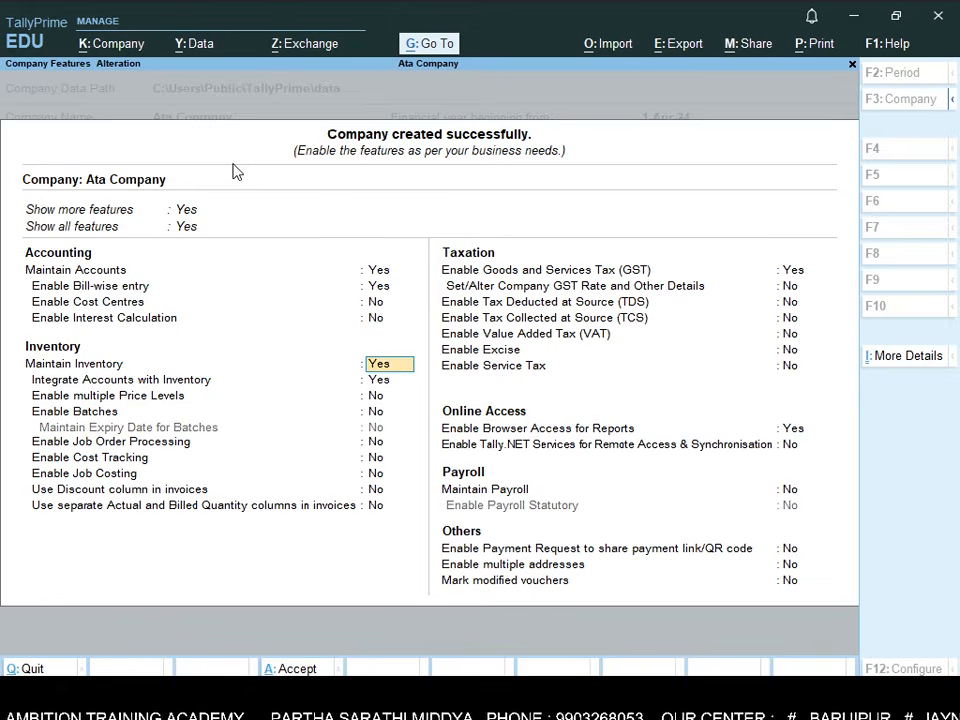
key("Down")
key("Down")
key("Down")
key("Down")
key("Down")
key("Down")
key("Down")
key("Down")
key("Down")
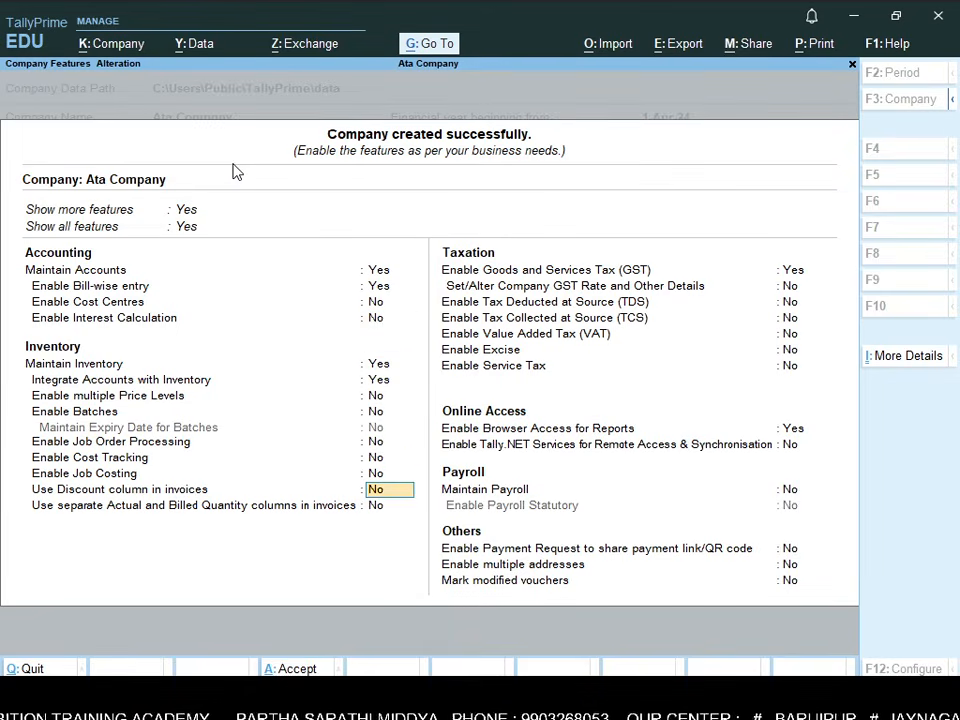
Set Enable Goods and Services Tax (GST) to No, keep the remaining features as they are, and accept the company features
type("n")
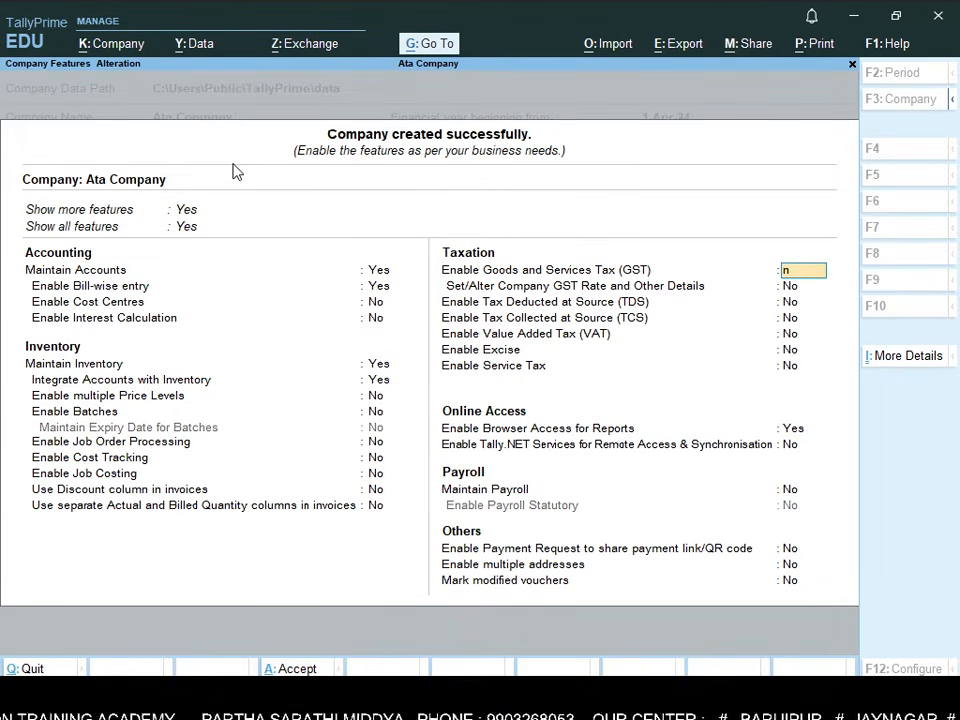
key("Return")
key("Return")
key("Return")
key("Return")
key("Return")
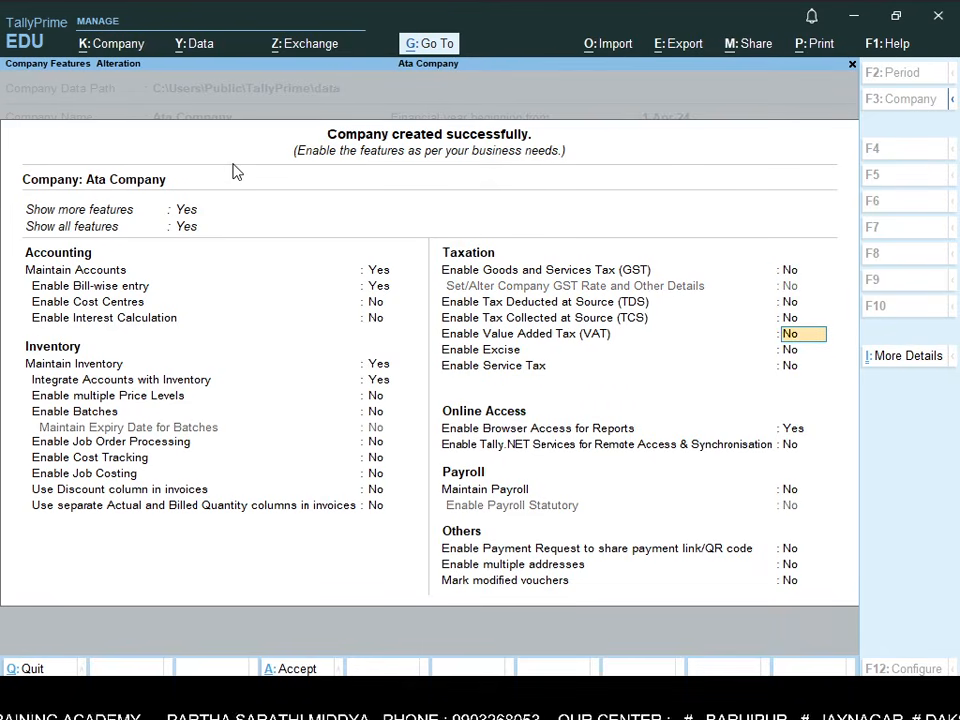
key("Return")
key("Return")
key("Return")
key("Return")
key("Return")
key("Return")
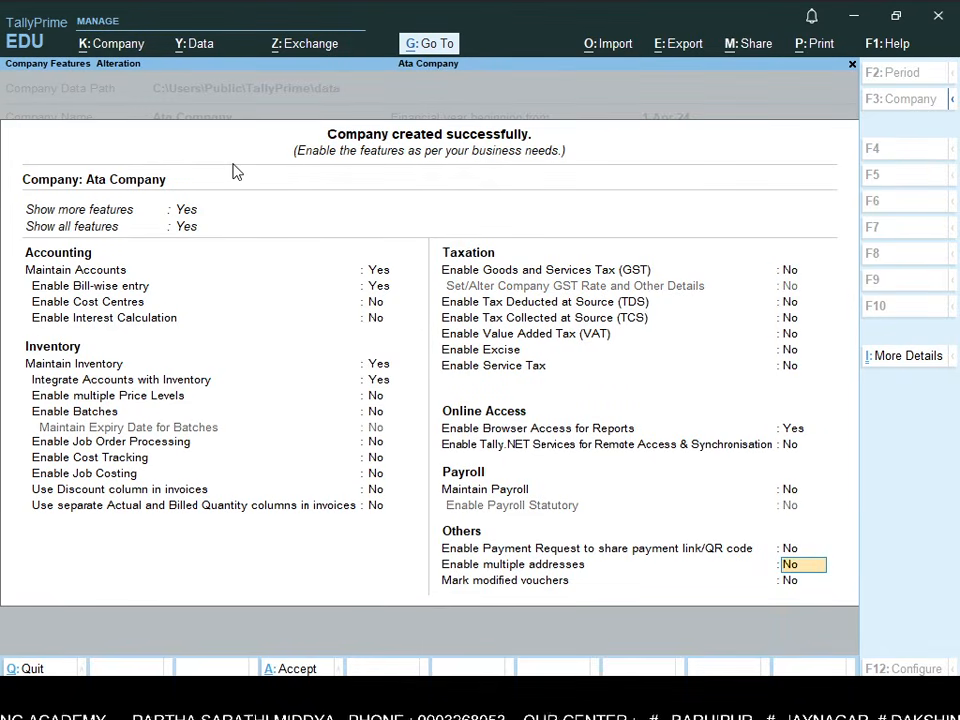
key("Return")
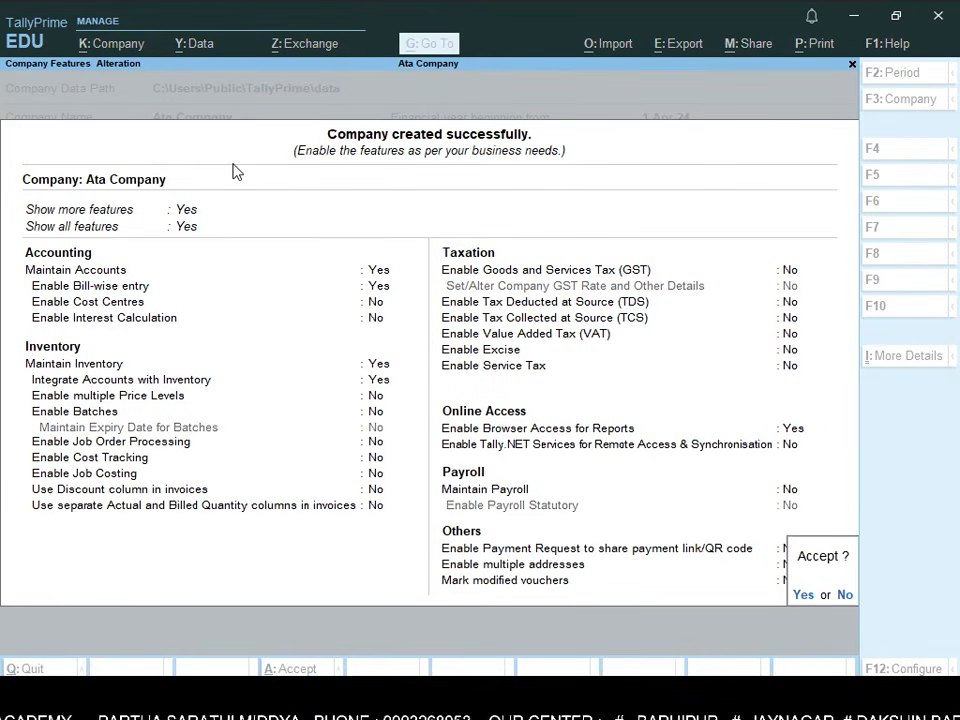
key("Return")
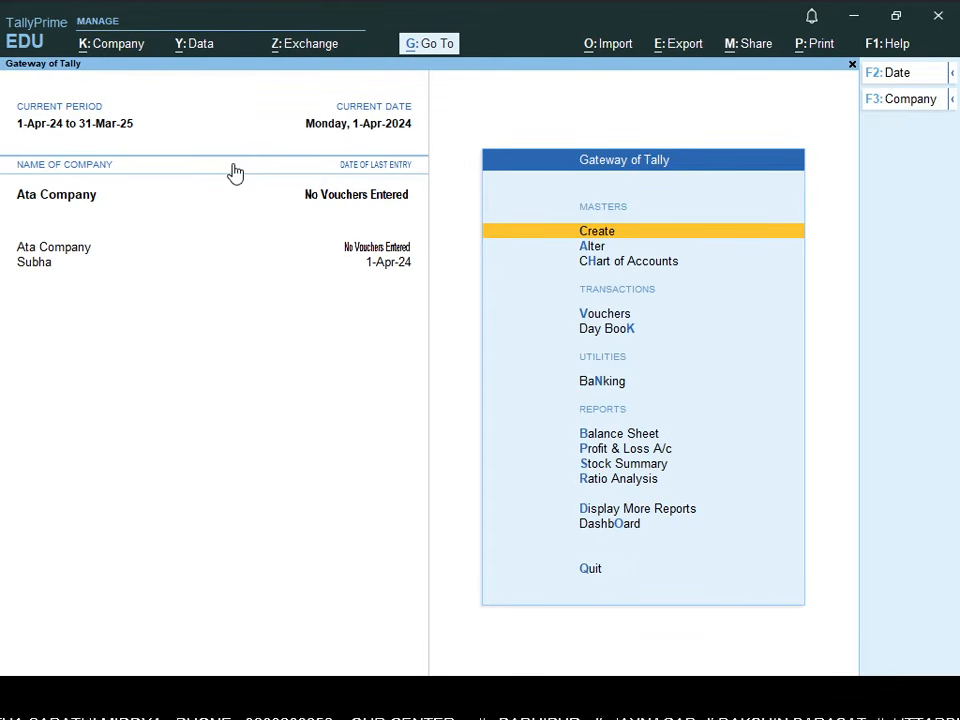
Open voucher entry and switch from Payment through the Purchase and Sales vouchers to the Journal voucher
key("Down")
key("Down")
key("Down")
key("Return")
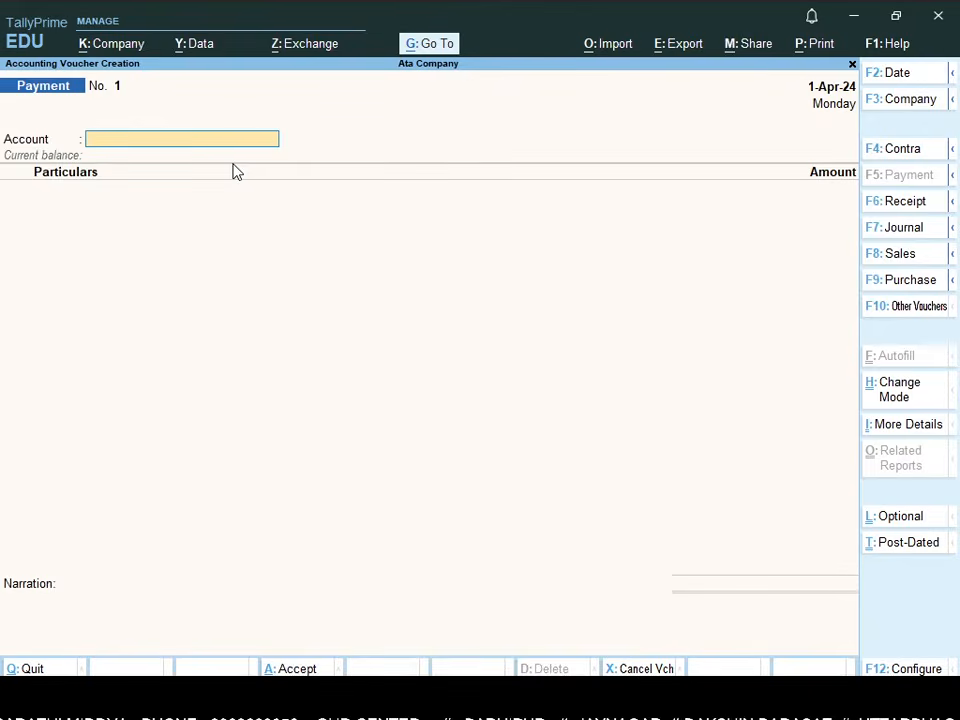
key("F9")
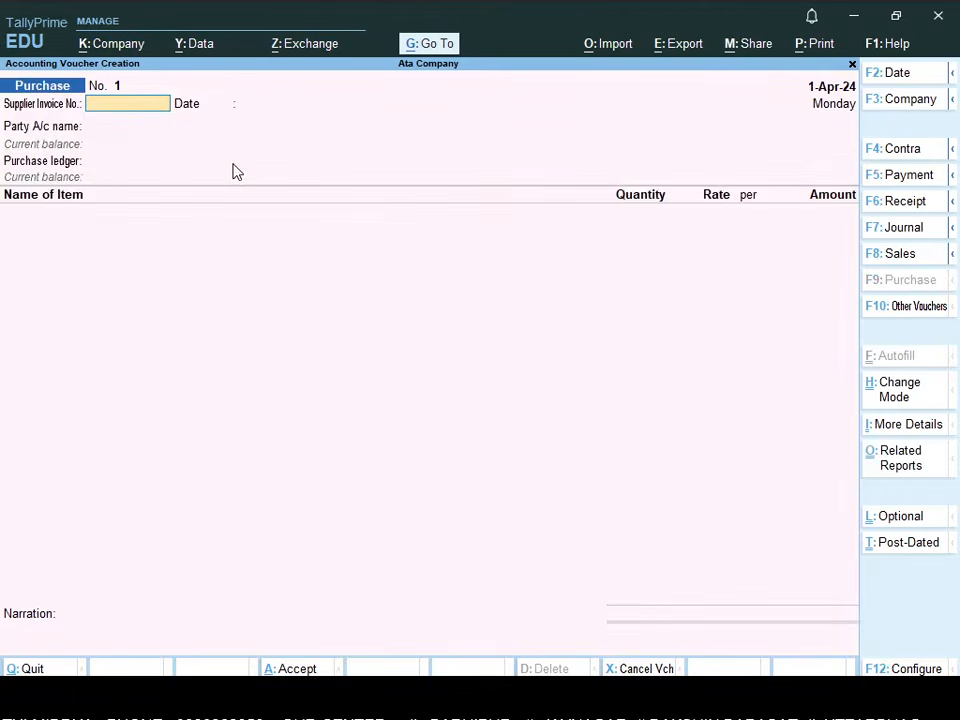
key("F8")
key("F7")
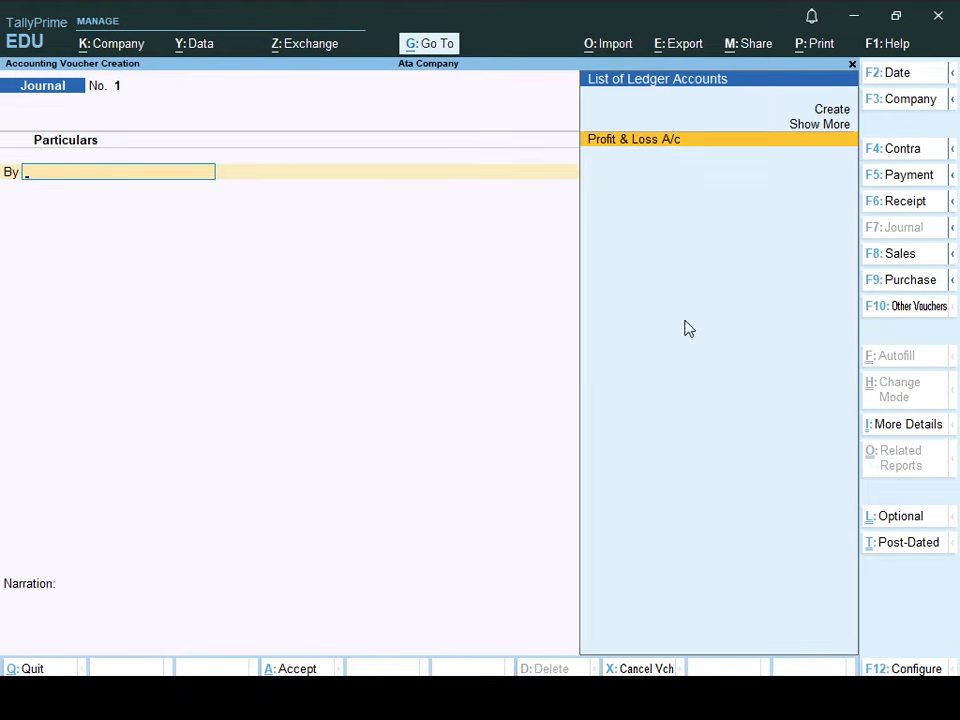
Open the list of other voucher types and show the inactive ones
left_click(875, 318)
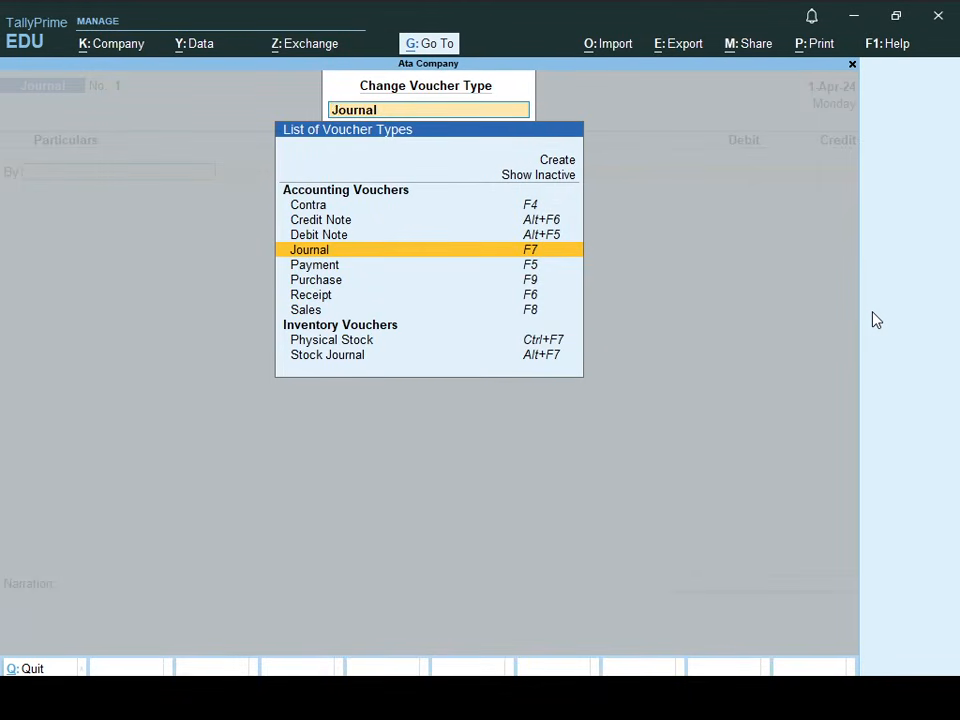
key("Up")
key("Up")
key("Up")
key("Up")
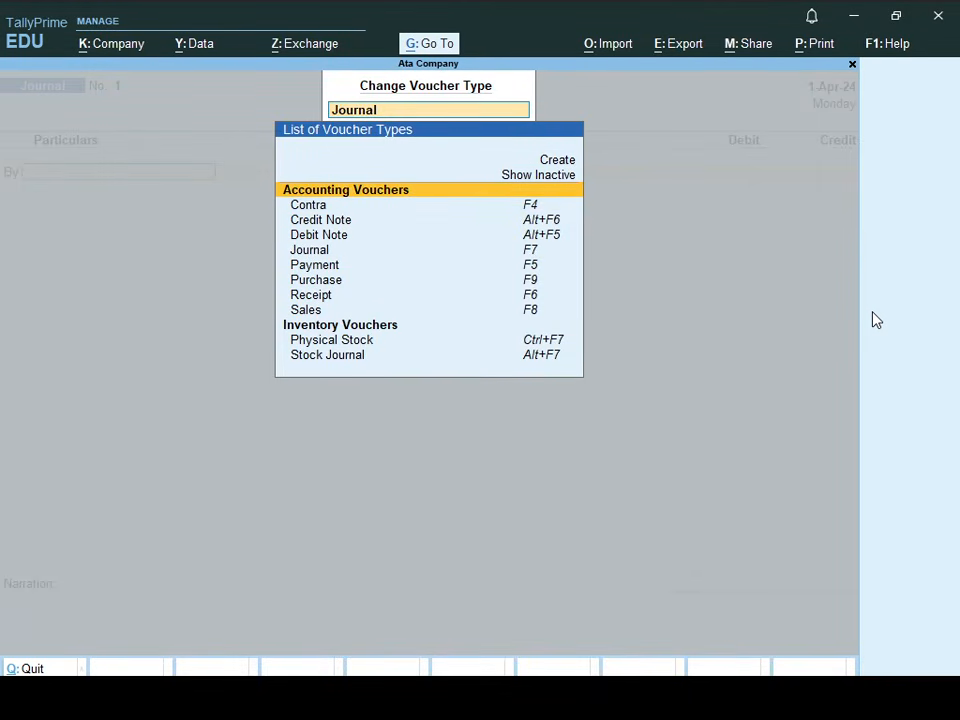
key("Up")
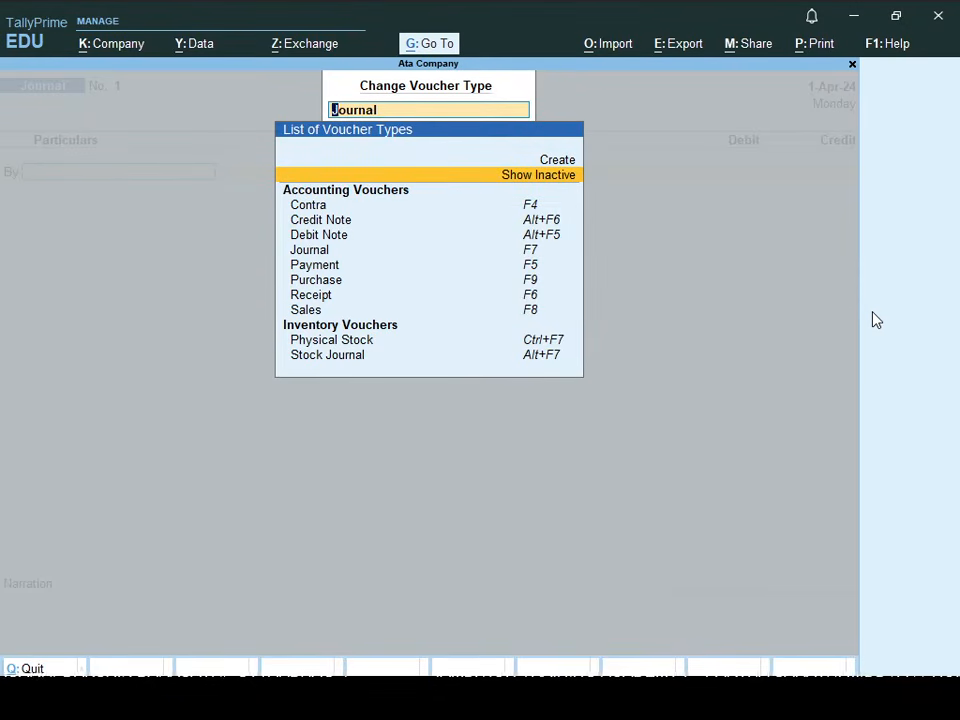
key("Return")
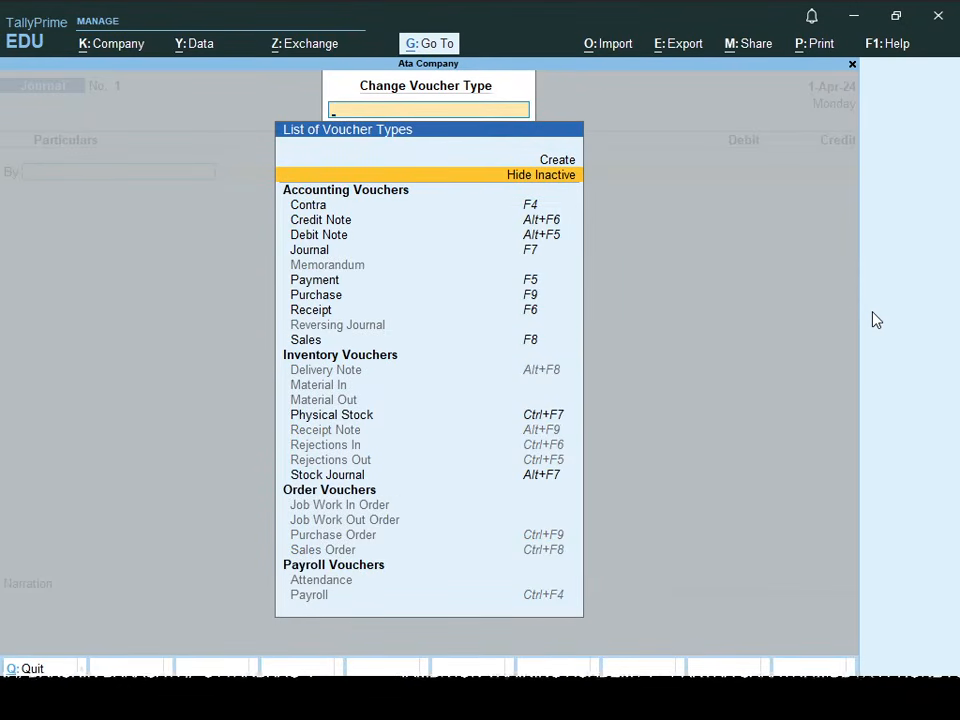
Choose the inactive Purchase Order voucher type and activate it
key("Down")
key("Down")
key("Down")
key("Down")
key("Down")
key("Down")
key("Down")
key("Down")
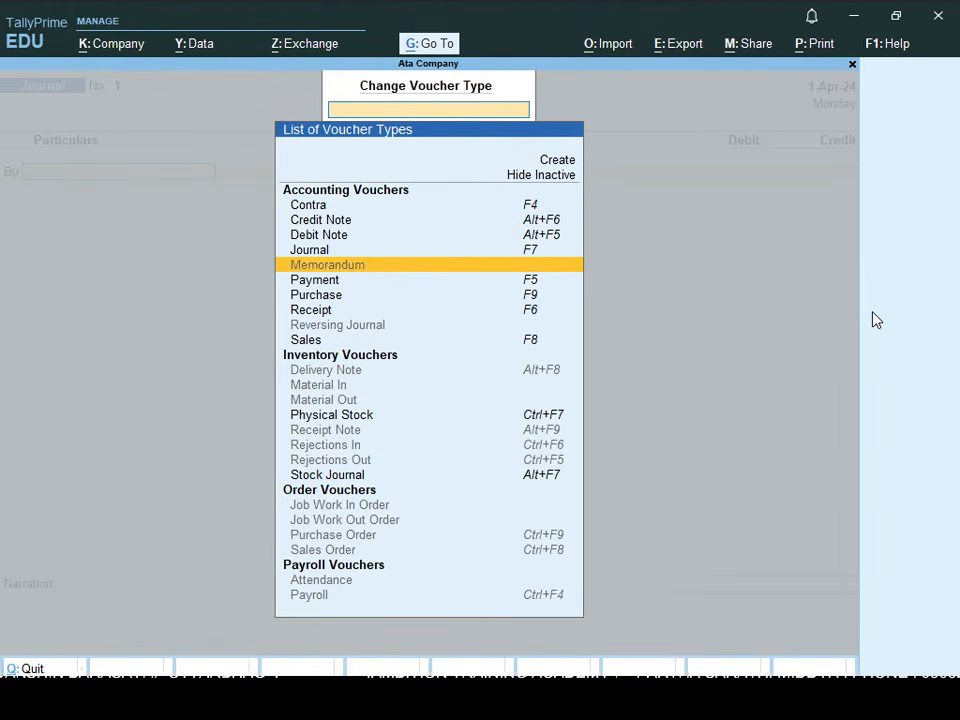
key("Down")
key("Down")
key("Down")
key("Down")
key("Down")
key("Down")
key("Down")
key("Down")
key("Down")
key("Down")
key("Down")
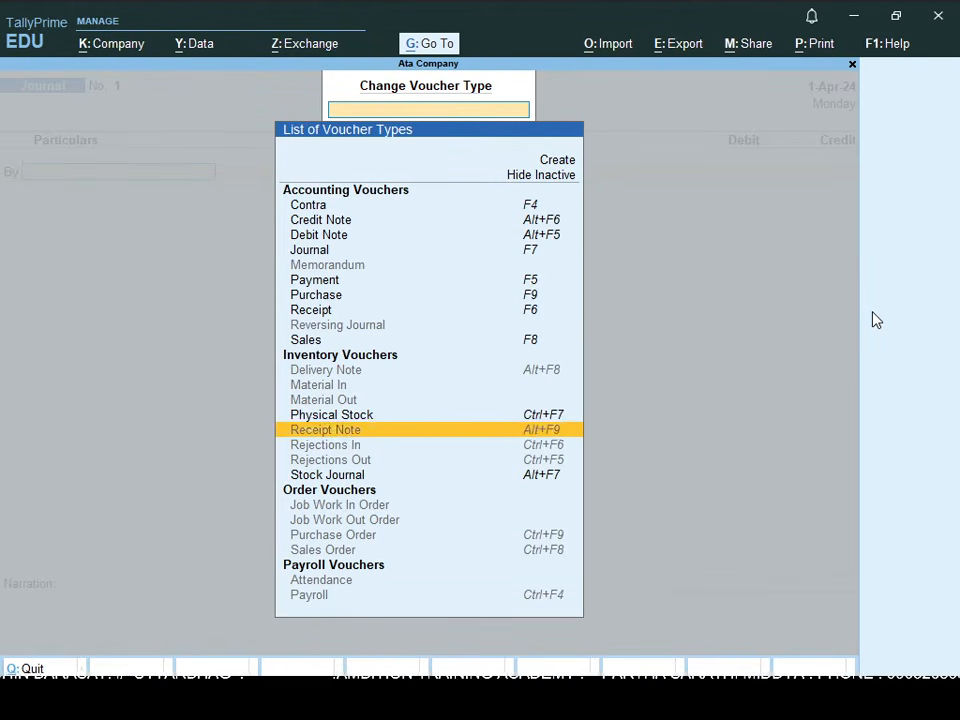
key("Down")
key("Down")
key("Down")
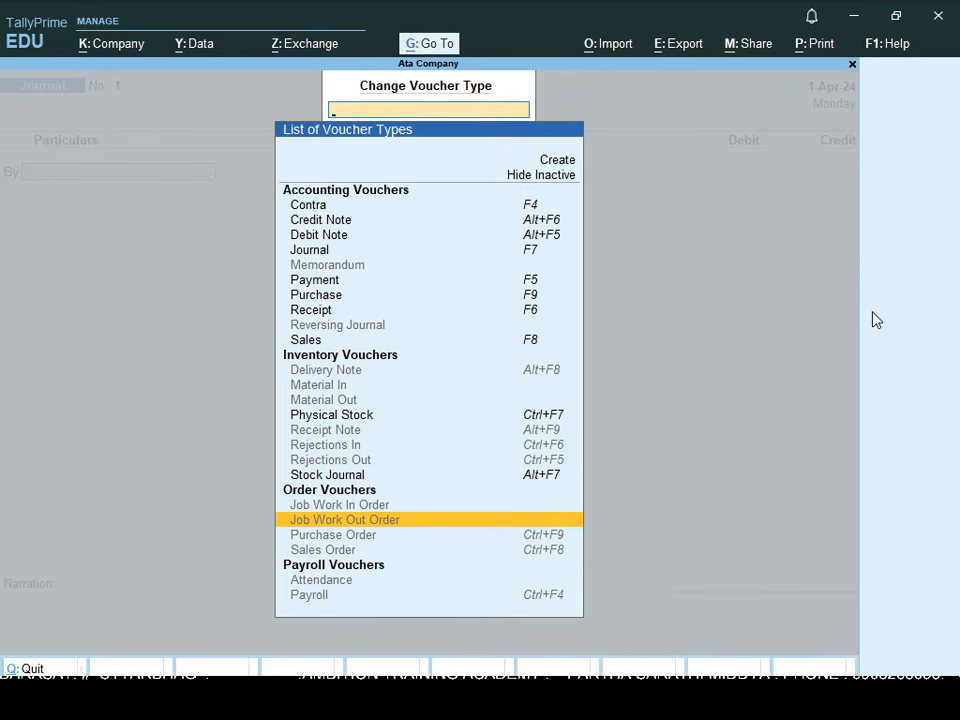
key("Down")
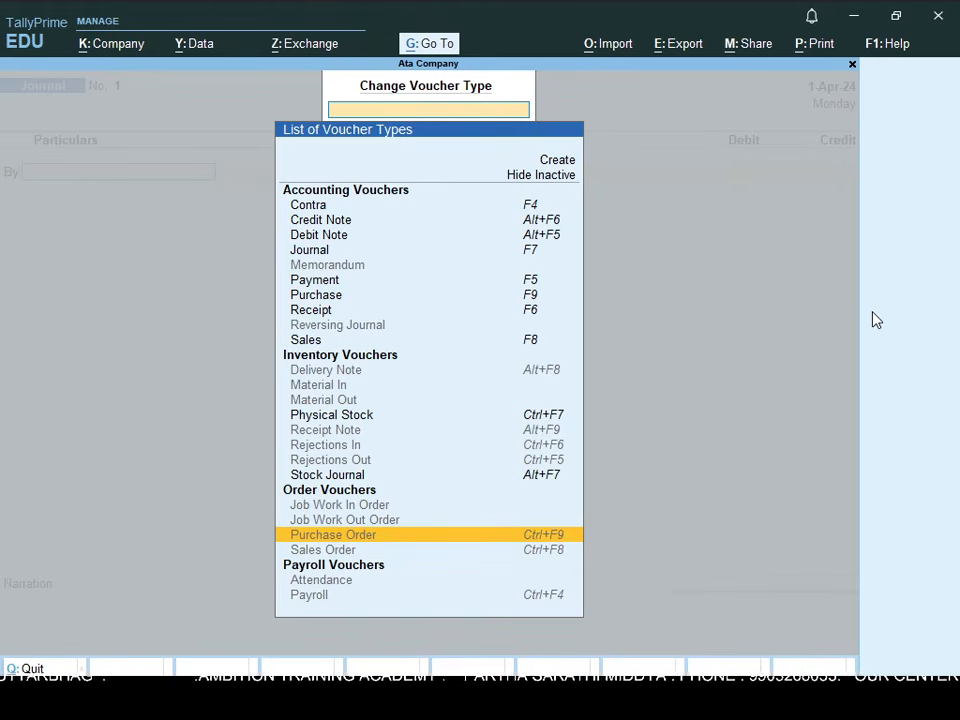
key("Return")
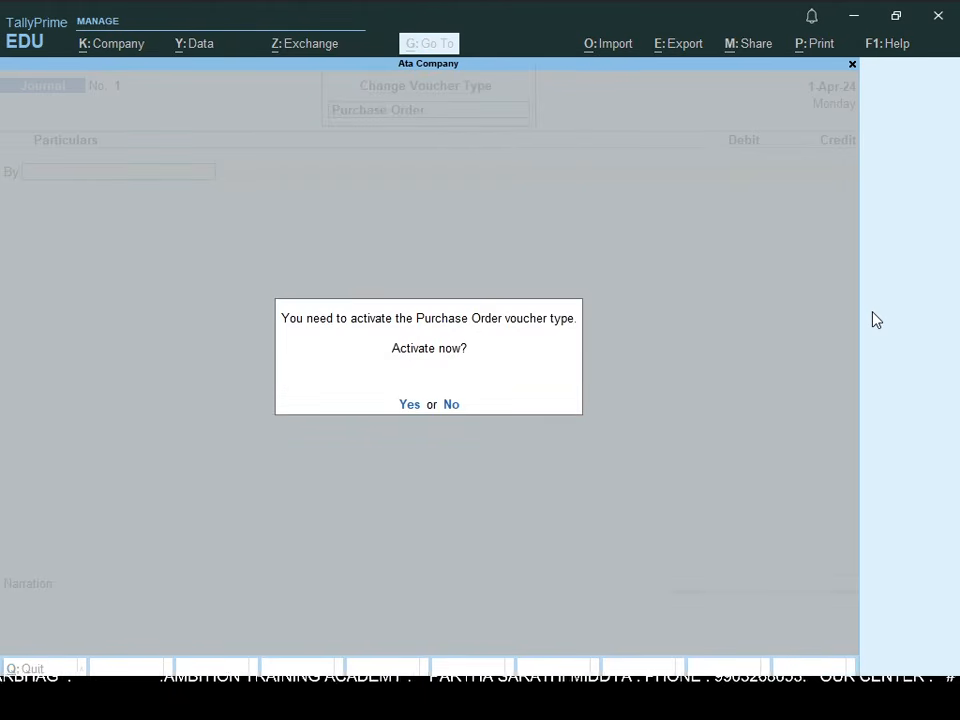
key("y")
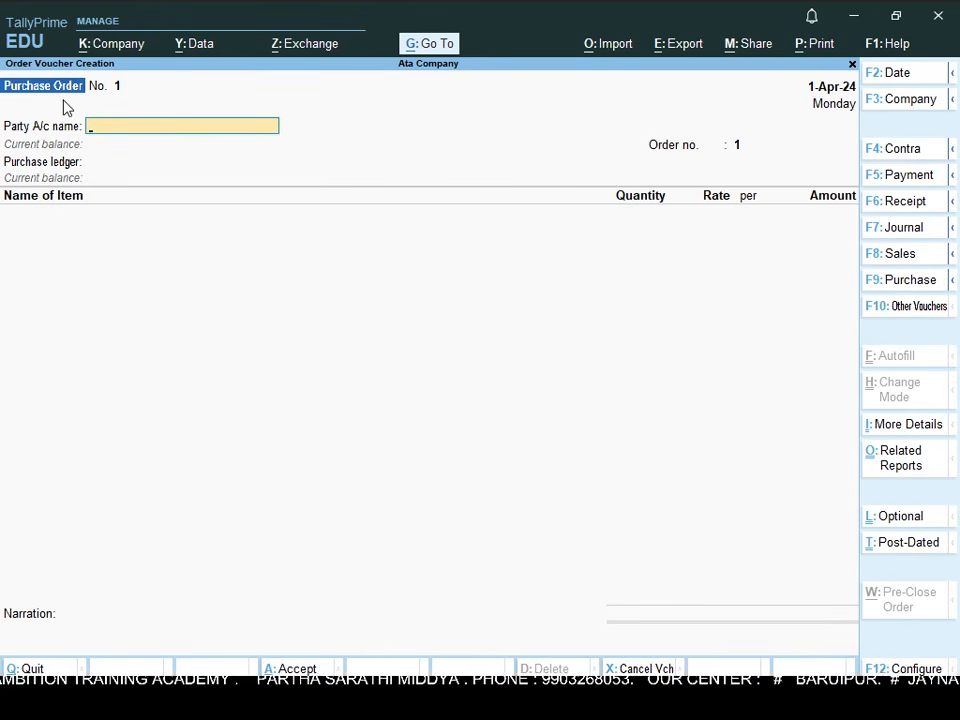
Leave the blank purchase order voucher and return to the Gateway of Tally without quitting the program
key("Escape")
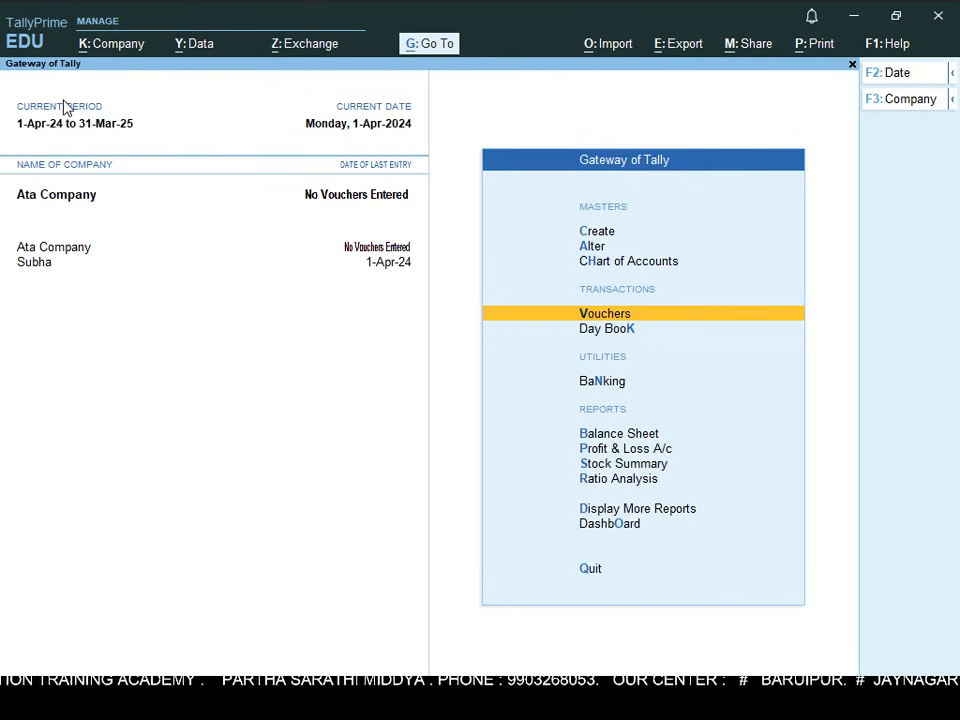
key("Escape")
key("n")
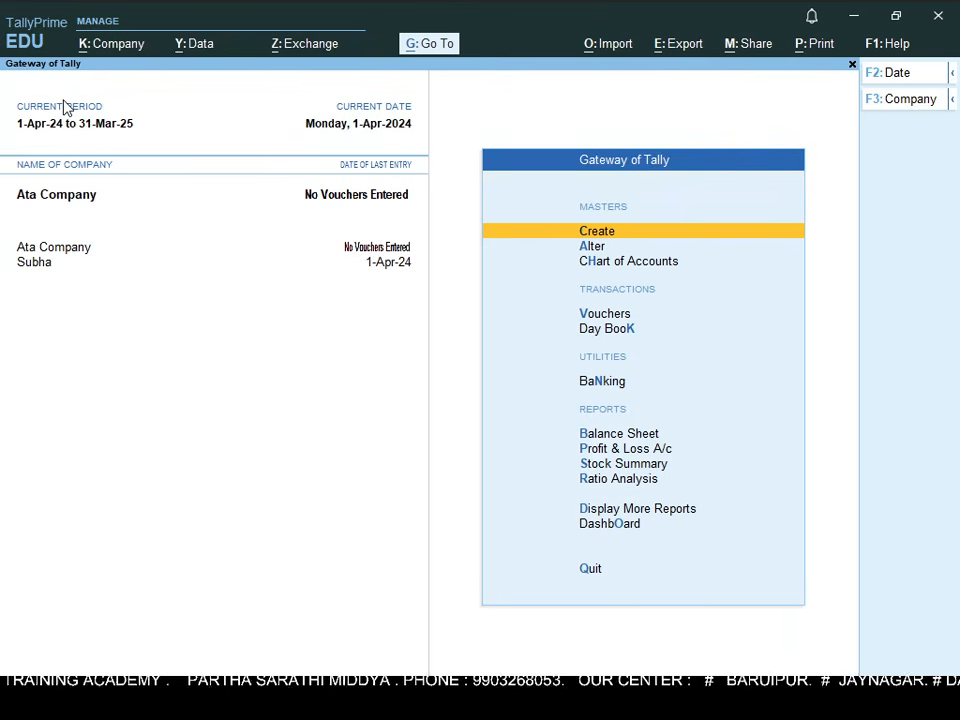